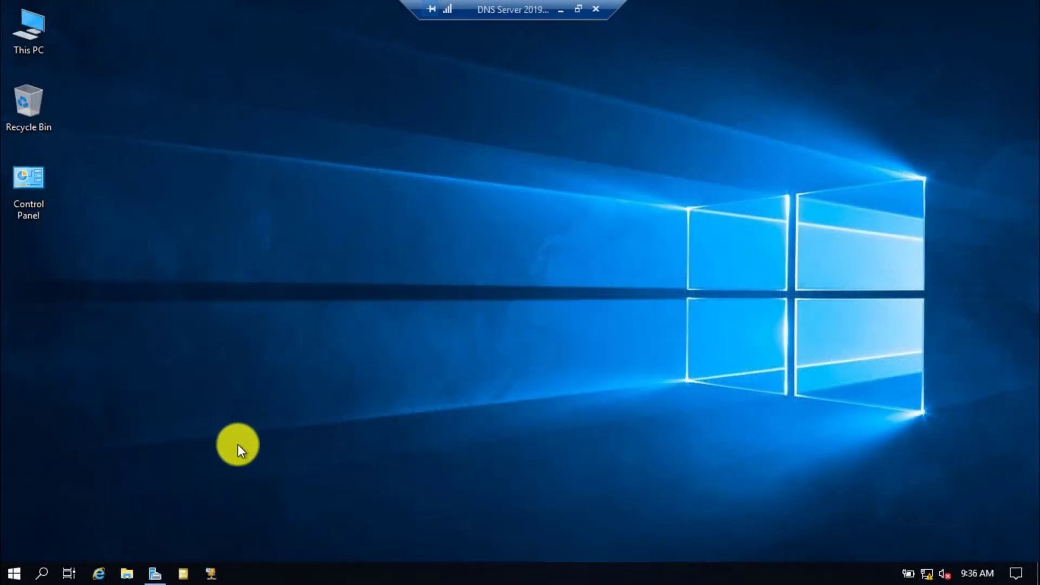
# Step: Launch the pending DHCP post-deployment configuration from Server Manager's notifications flag
pyautogui.click(155, 573)
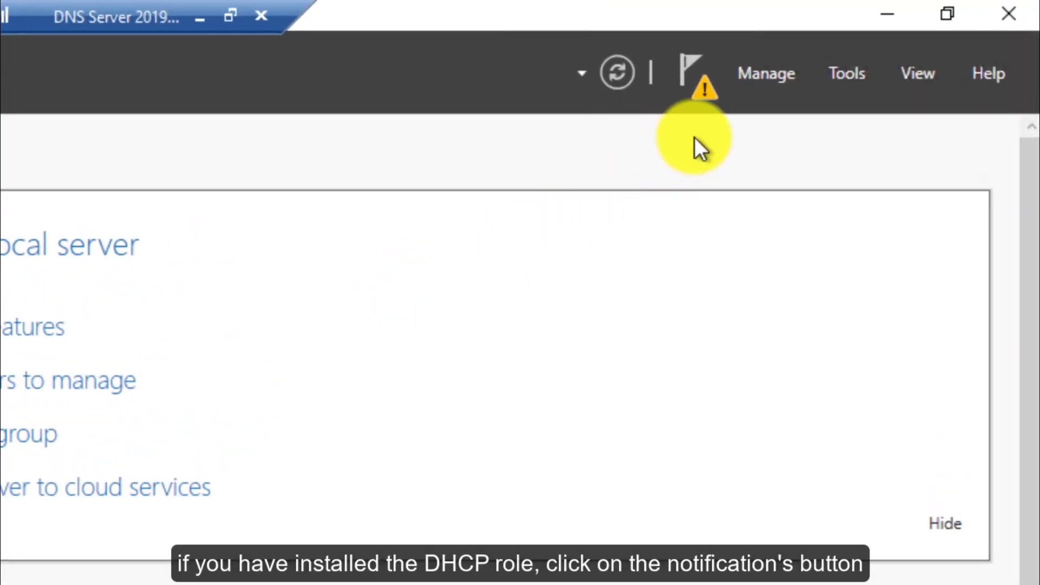
pyautogui.click(704, 93)
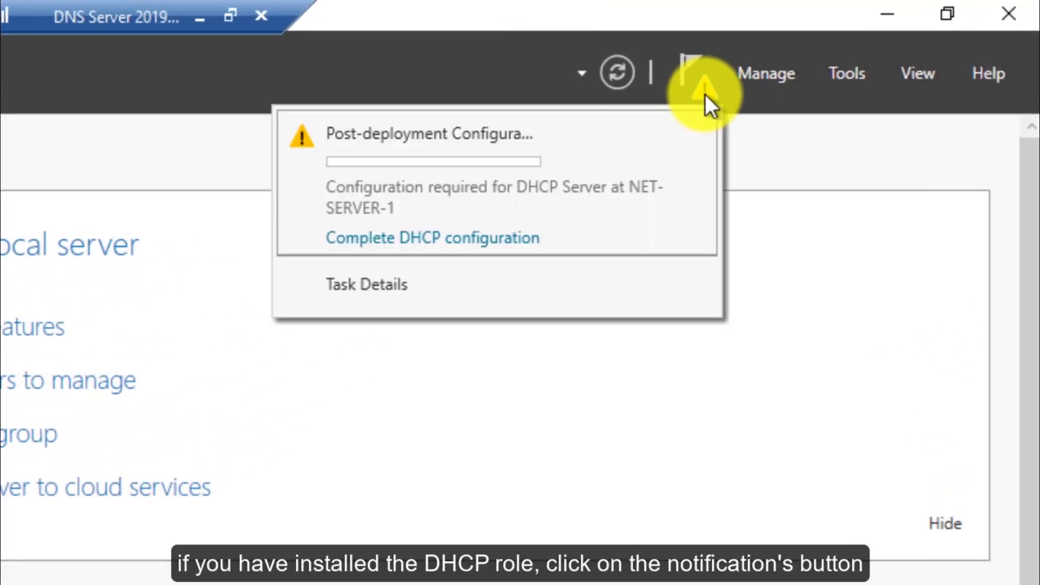
pyautogui.click(457, 244)
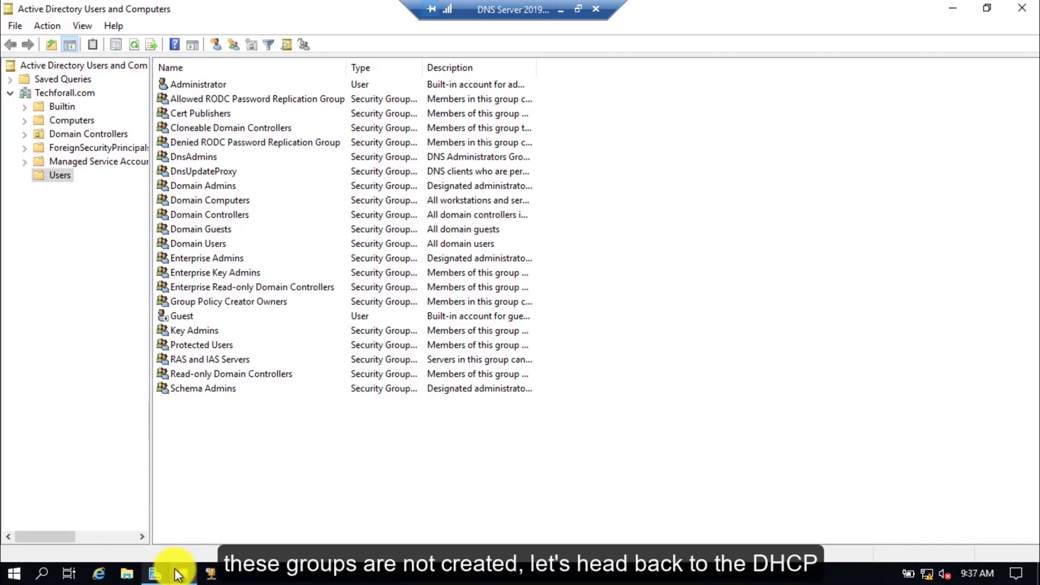
# Step: Commit the DHCP security groups and server authorization with administrator credentials, then close the wizard
pyautogui.moveTo(154, 573)
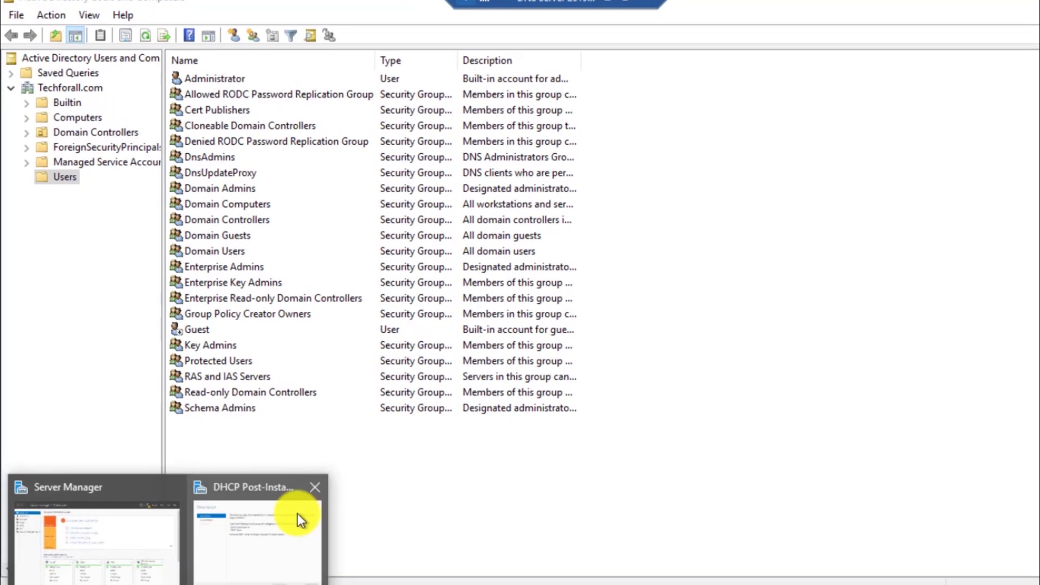
pyautogui.click(301, 517)
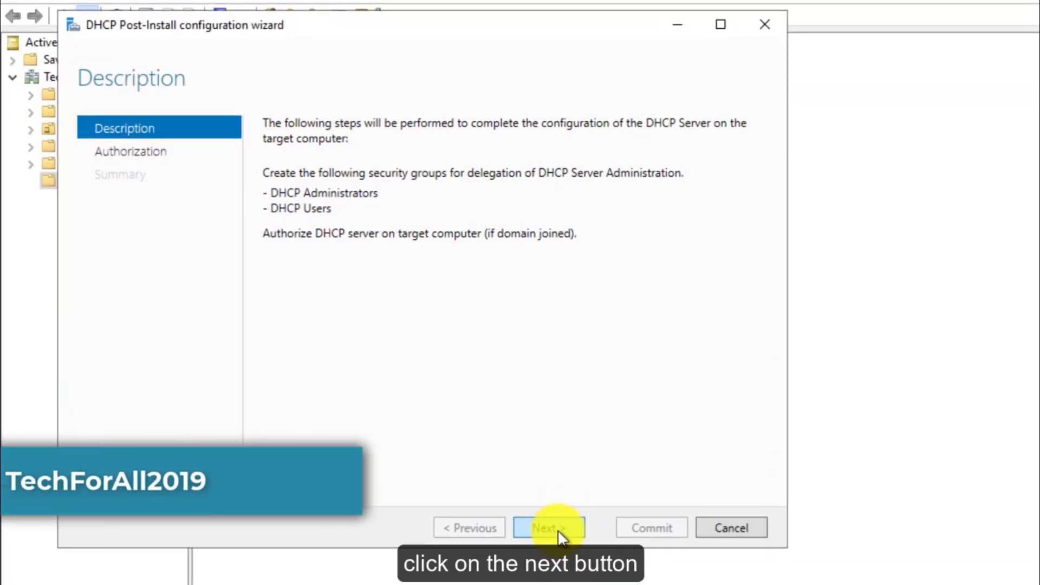
pyautogui.click(559, 529)
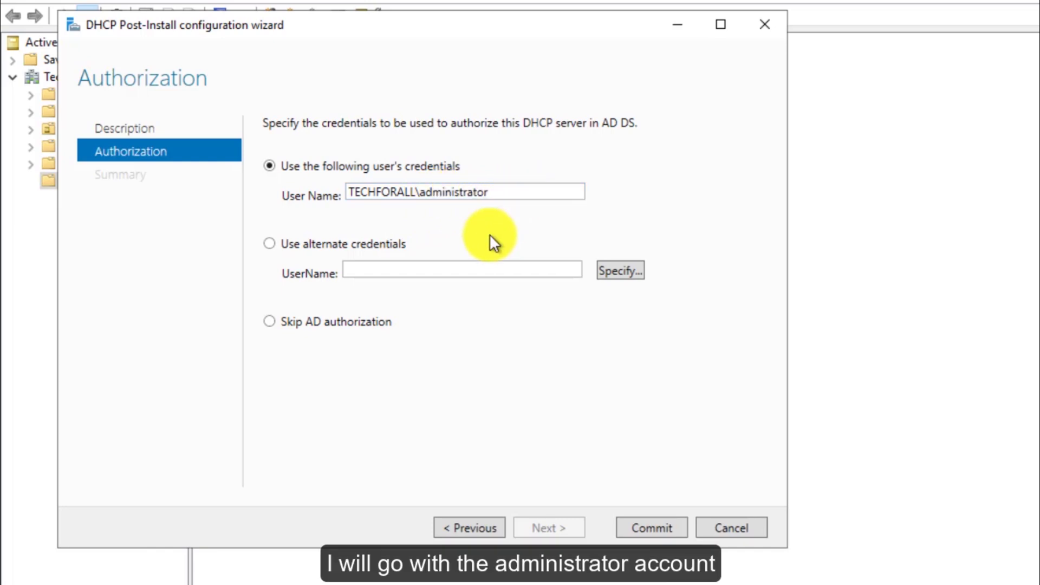
pyautogui.click(651, 526)
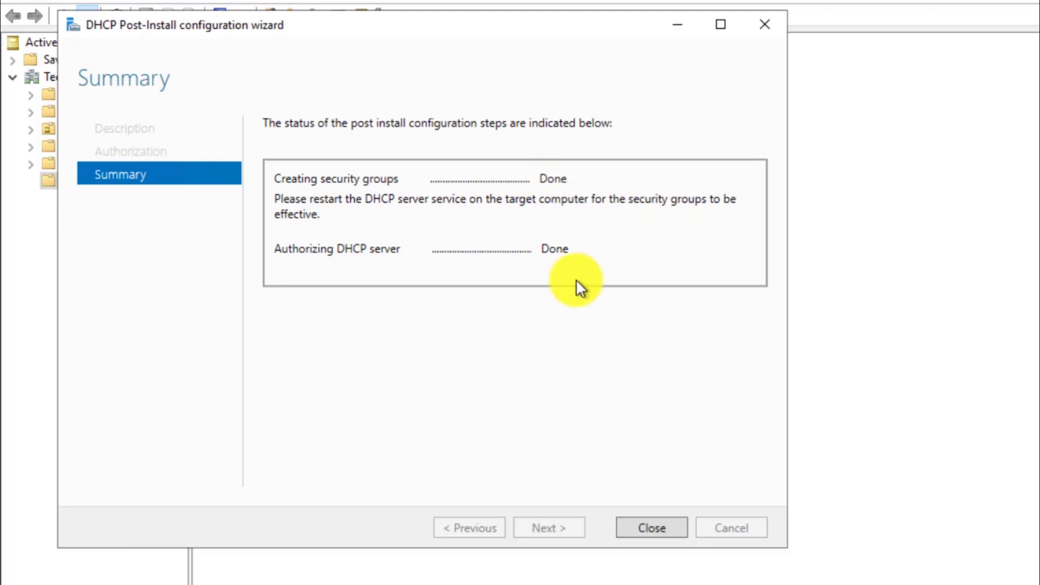
pyautogui.click(653, 527)
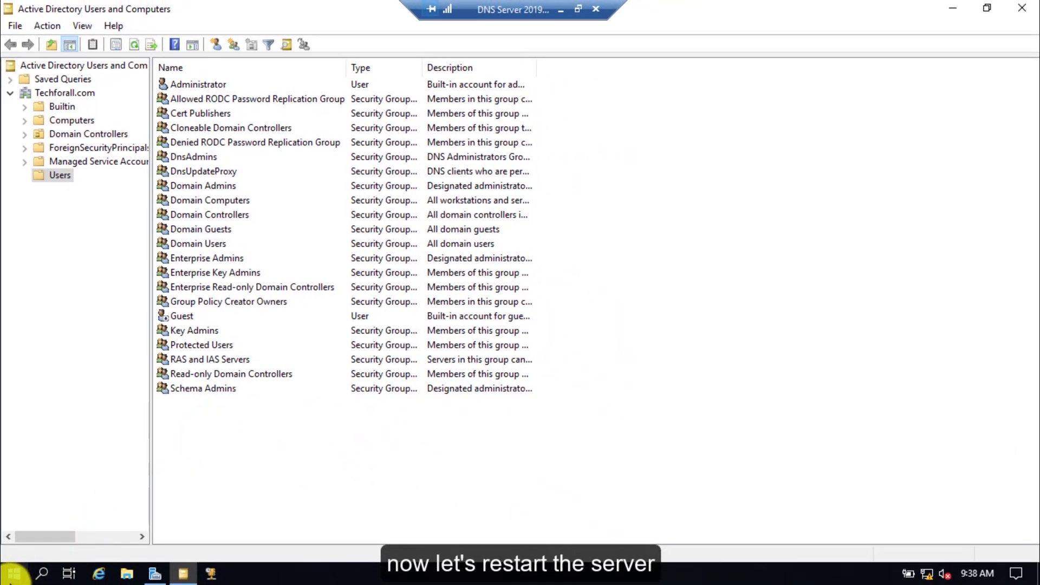
# Step: Restart the server with the shutdown reason Other (Planned)
pyautogui.rightClick(13, 573)
pyautogui.moveTo(149, 542)
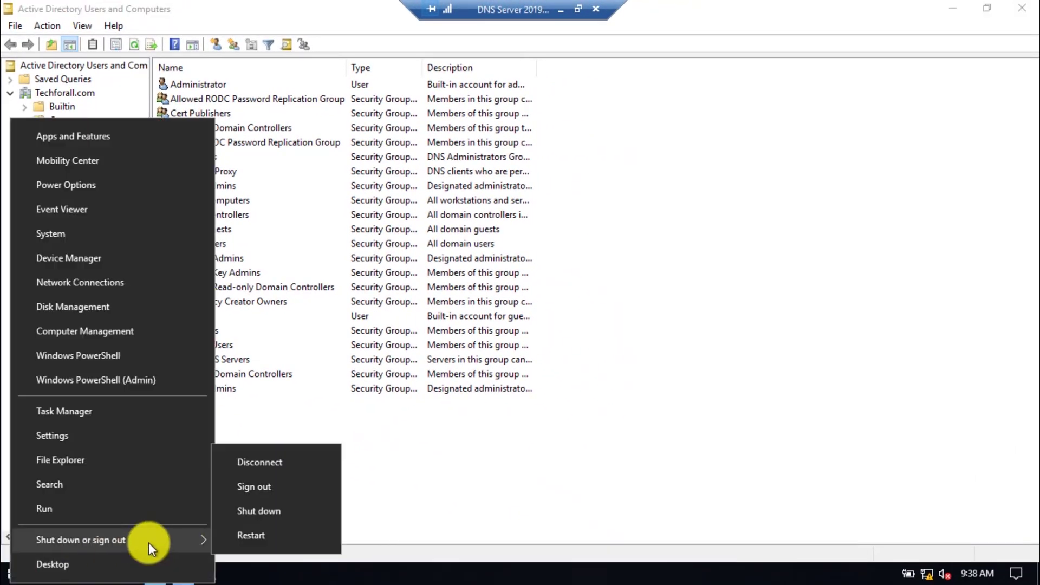
pyautogui.click(264, 532)
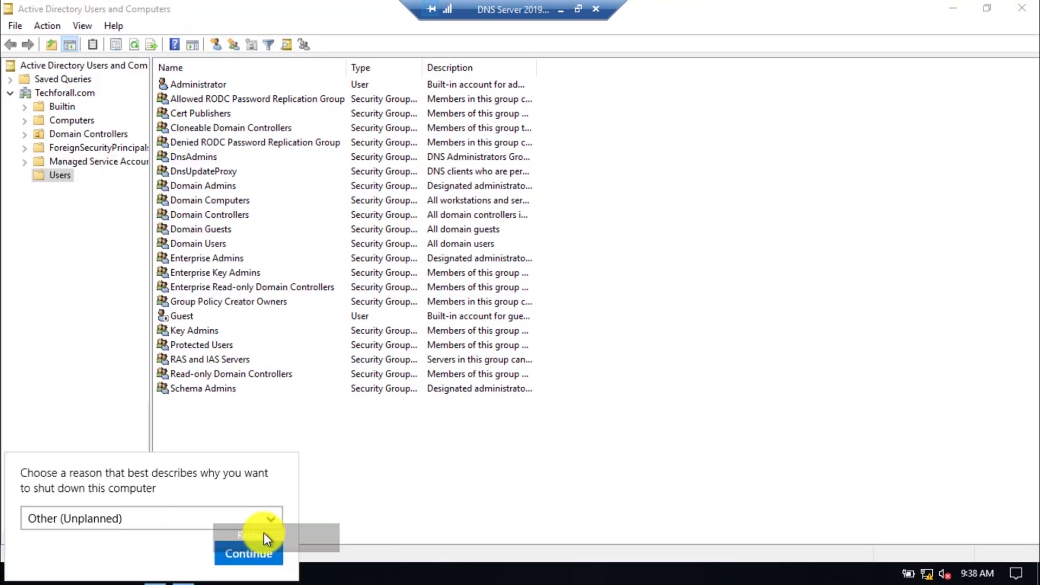
pyautogui.click(169, 518)
pyautogui.click(133, 520)
pyautogui.click(231, 554)
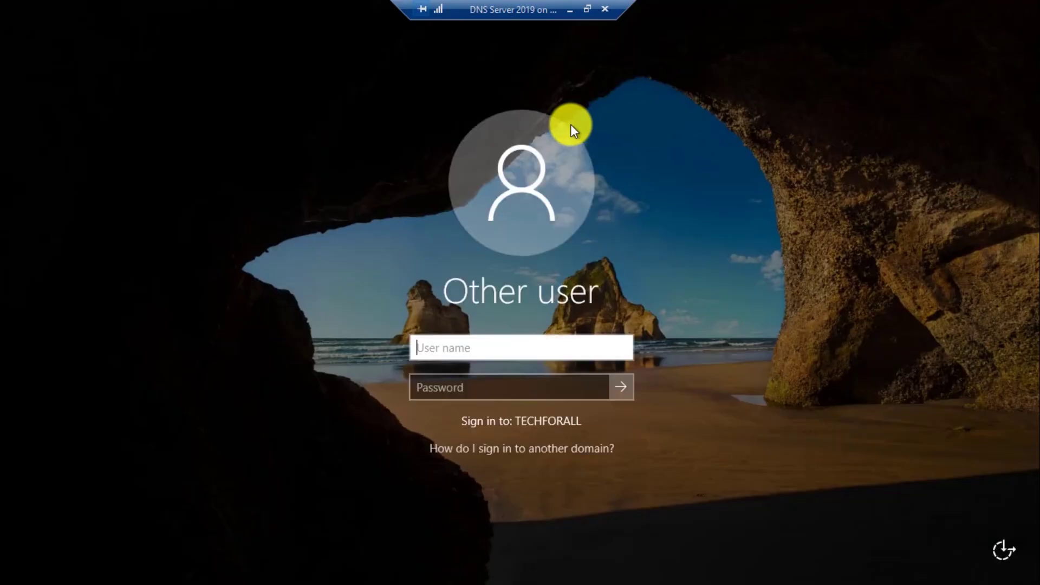
# Step: Sign back in as Administrator with the account password
pyautogui.write('Administrator')
pyautogui.press('Tab')
pyautogui.write('Password123')
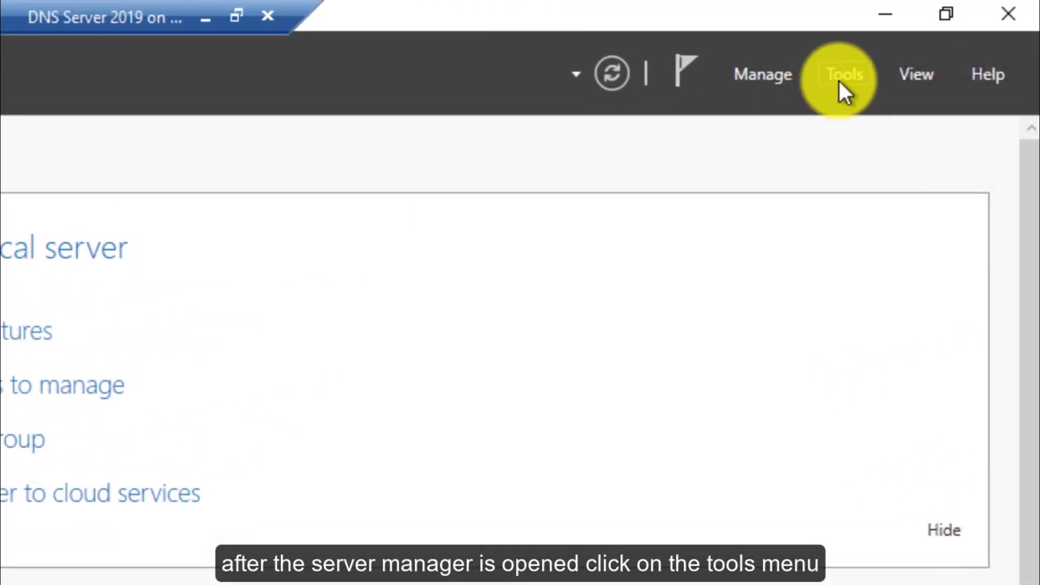
# Step: Open the DHCP console maximized, widen the tree, and expand net-server-1 to its IPv4 node
pyautogui.click(842, 76)
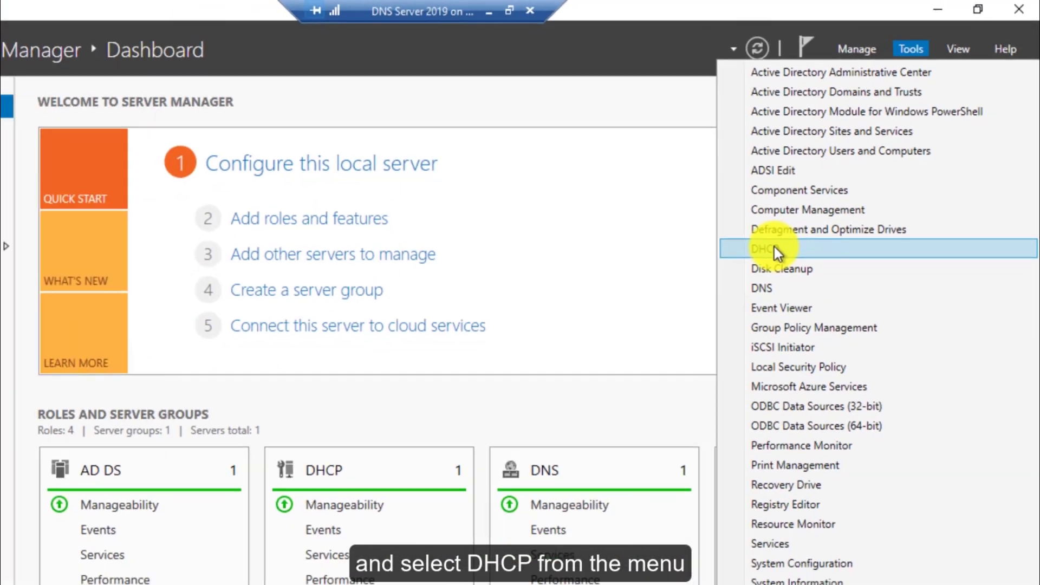
pyautogui.click(648, 374)
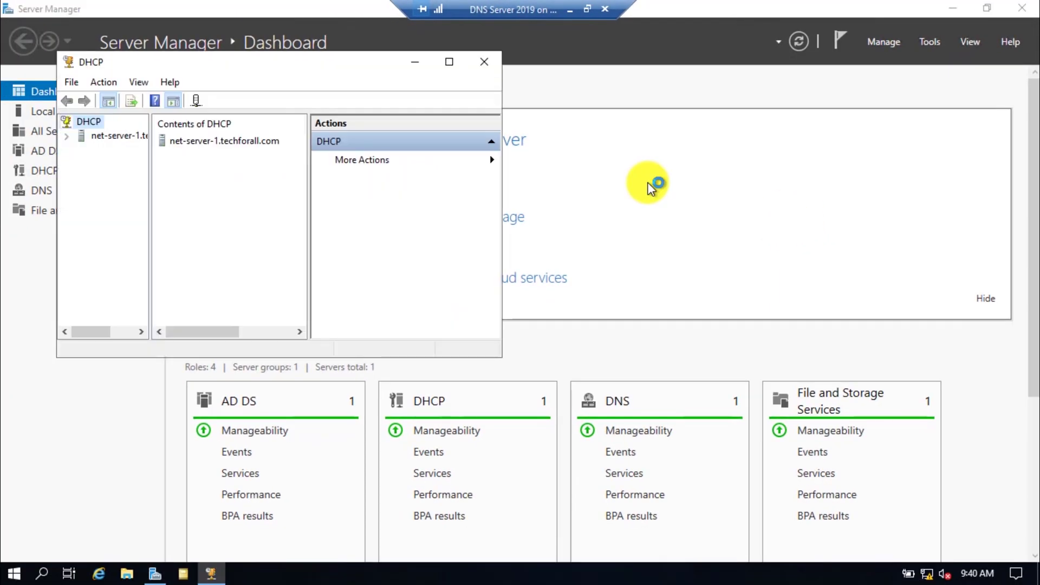
pyautogui.click(449, 62)
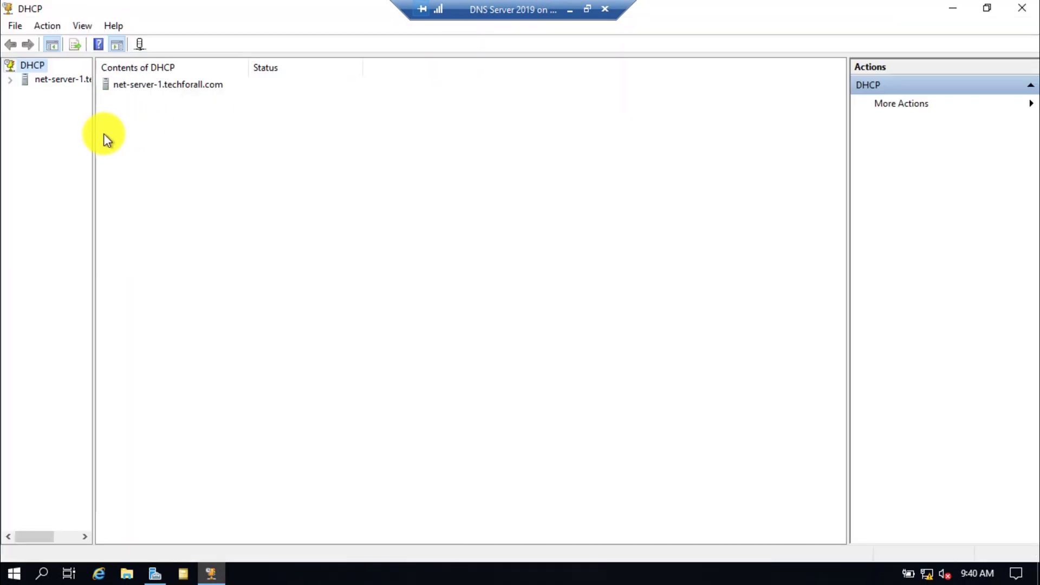
pyautogui.moveTo(94, 134); pyautogui.dragTo(179, 134)
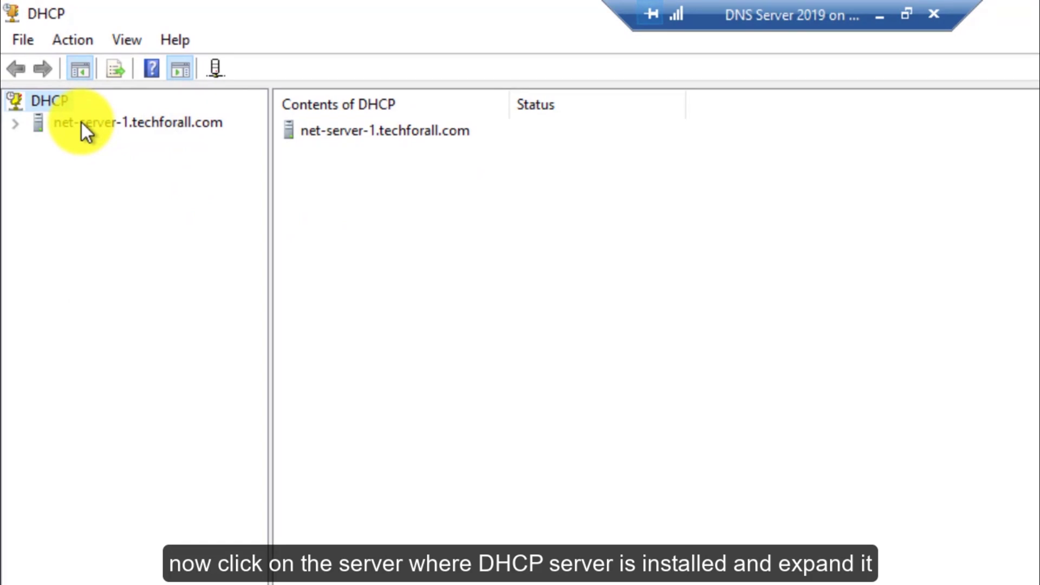
pyautogui.click(81, 123)
pyautogui.click(16, 124)
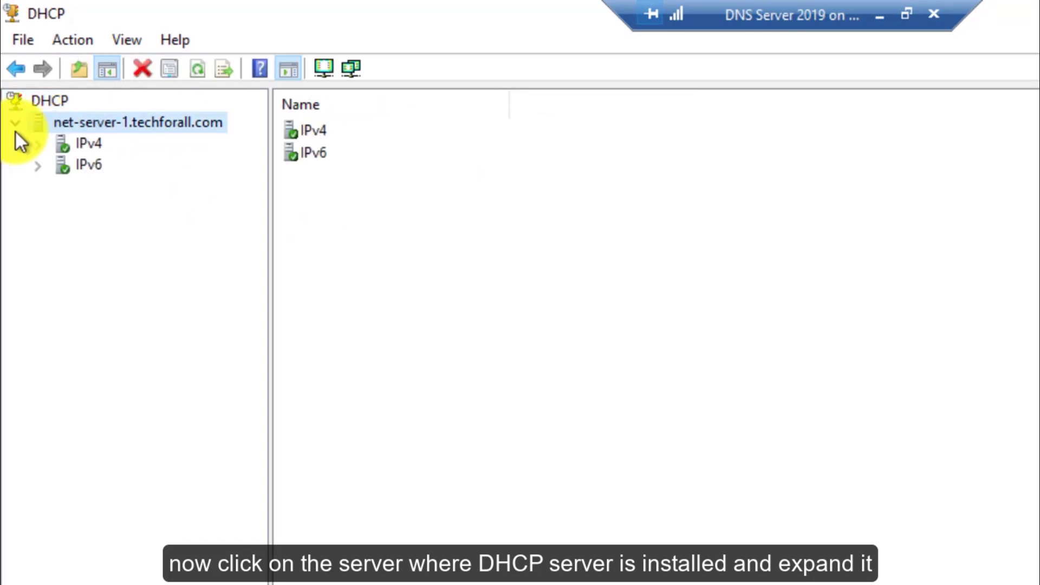
pyautogui.doubleClick(79, 145)
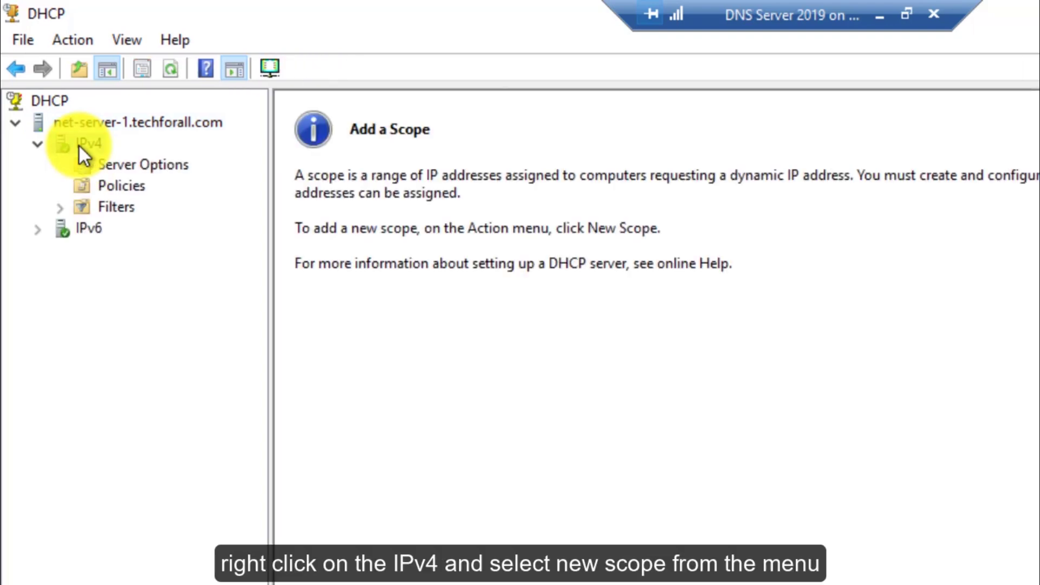
# Step: Start a new IPv4 scope in the New Scope Wizard named 'TechForAll Network'
pyautogui.rightClick(79, 145)
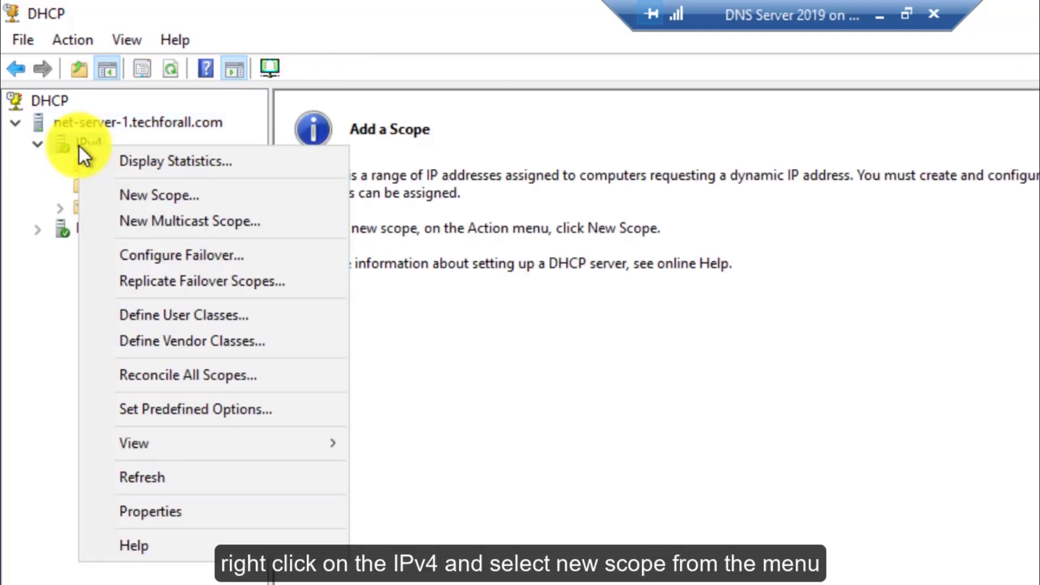
pyautogui.click(143, 194)
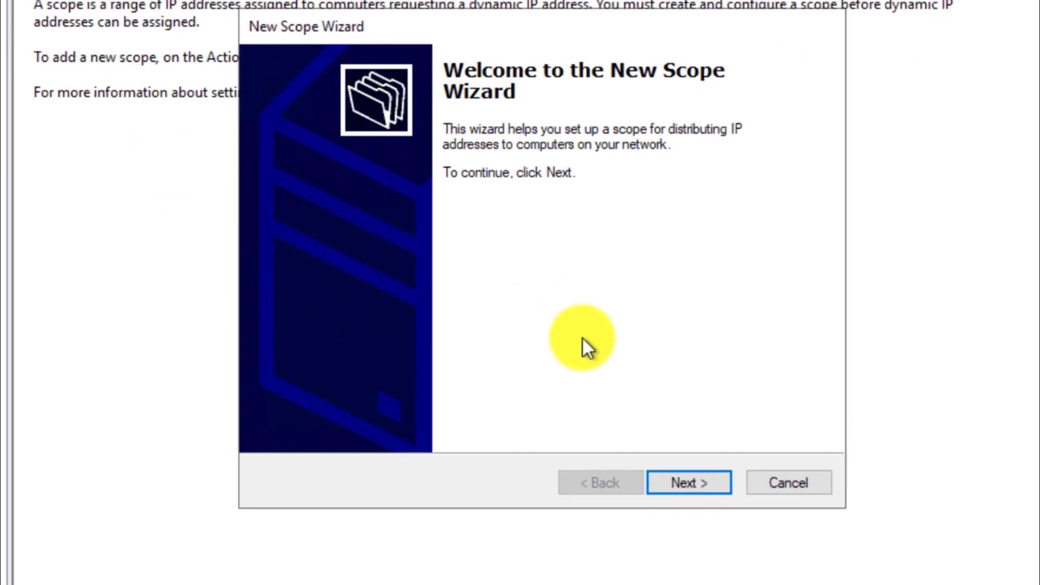
pyautogui.click(687, 480)
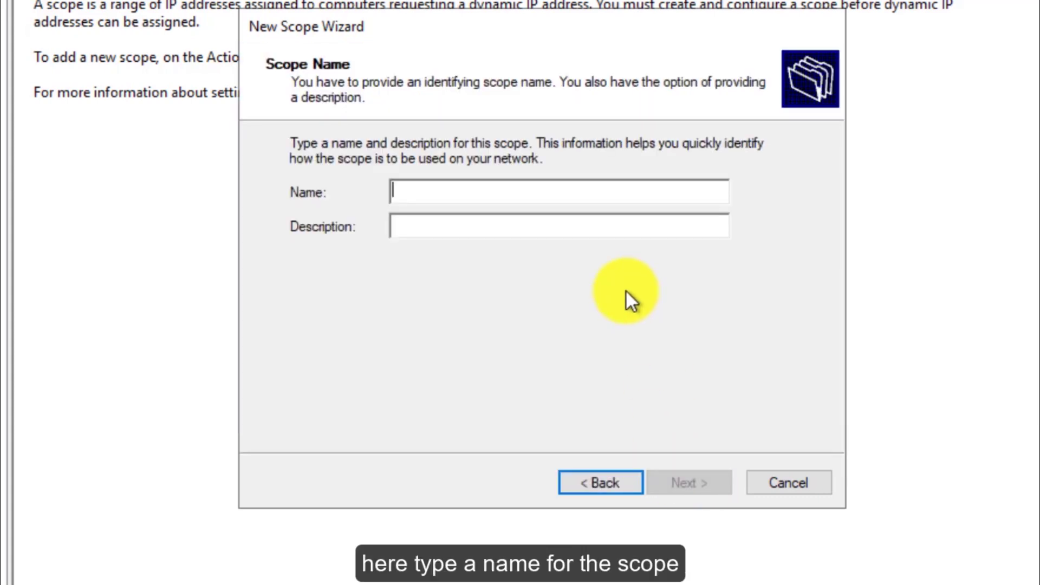
pyautogui.write('Tec')
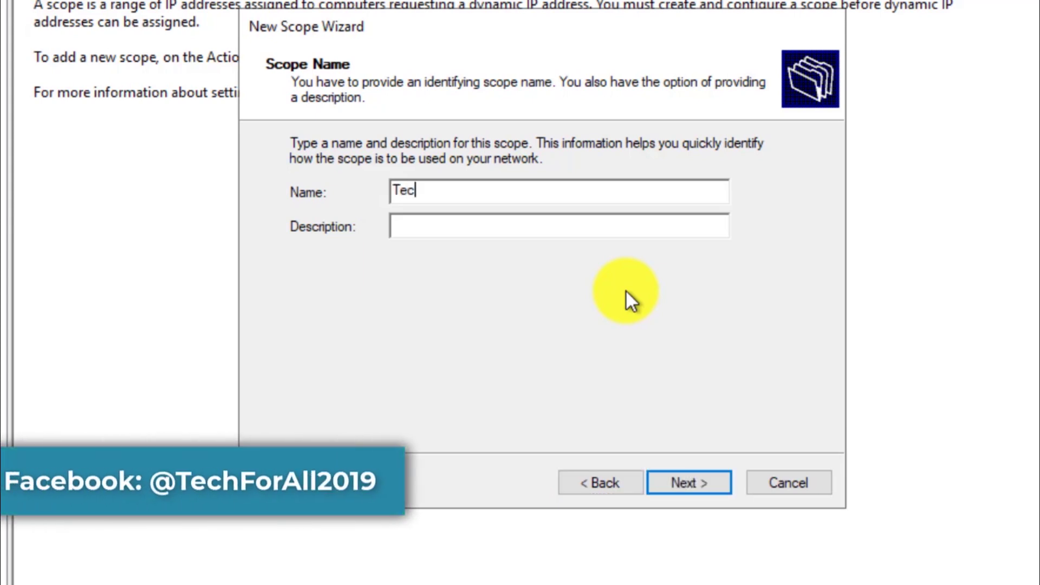
pyautogui.write('hForAll ')
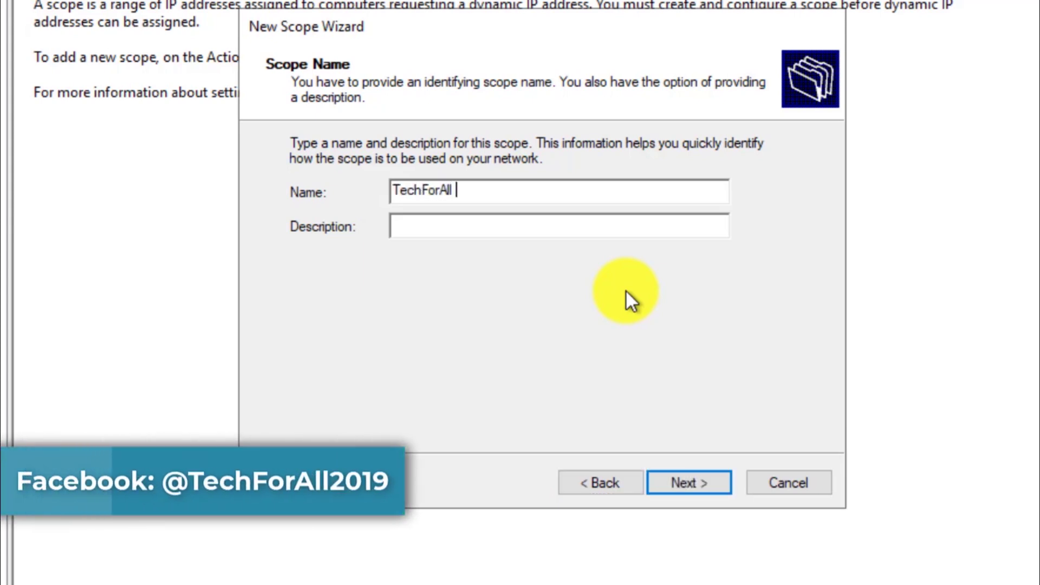
pyautogui.write('Network')
pyautogui.press('Tab')
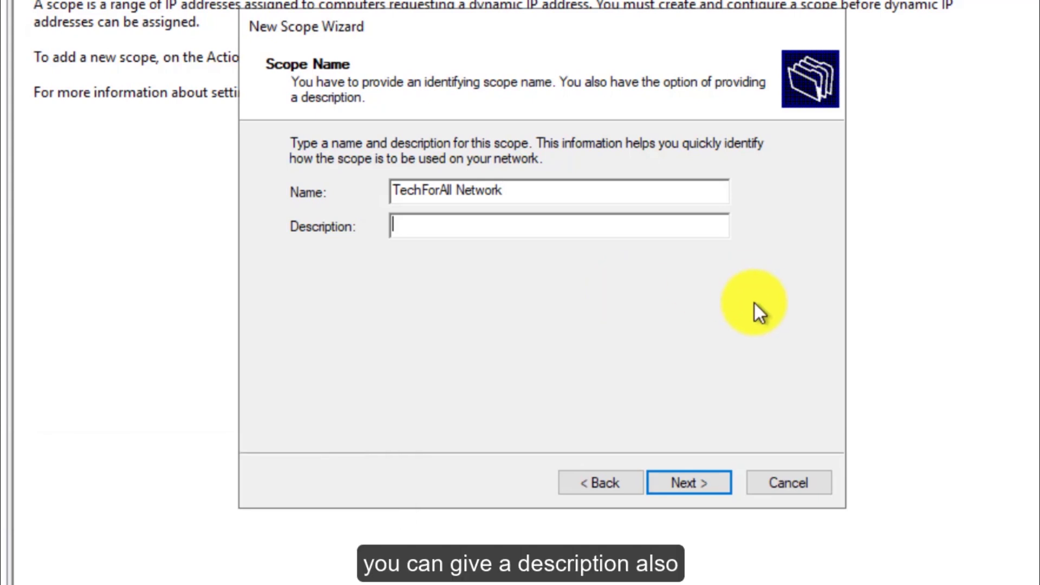
pyautogui.click(683, 487)
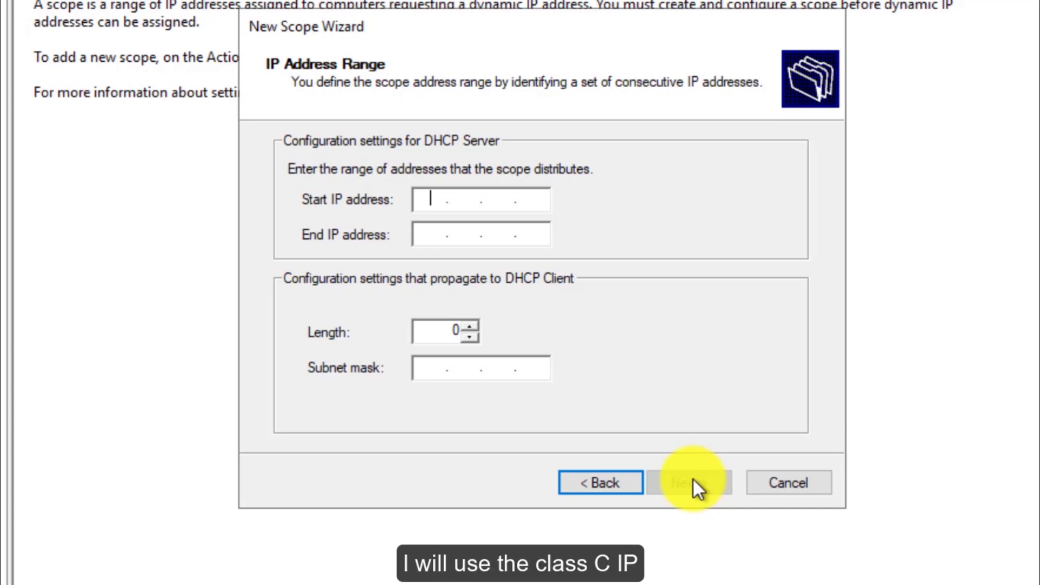
# Step: Enter the range 192.168.137.1–192.168.137.254 with length 24, giving mask 255.255.255.0
pyautogui.write('192.16')
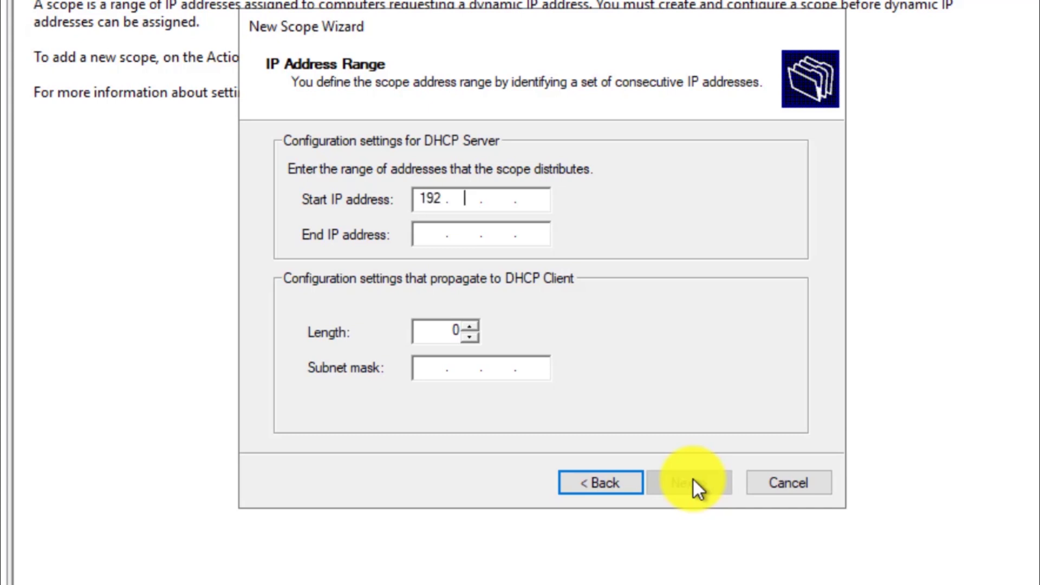
pyautogui.write('8.137.1')
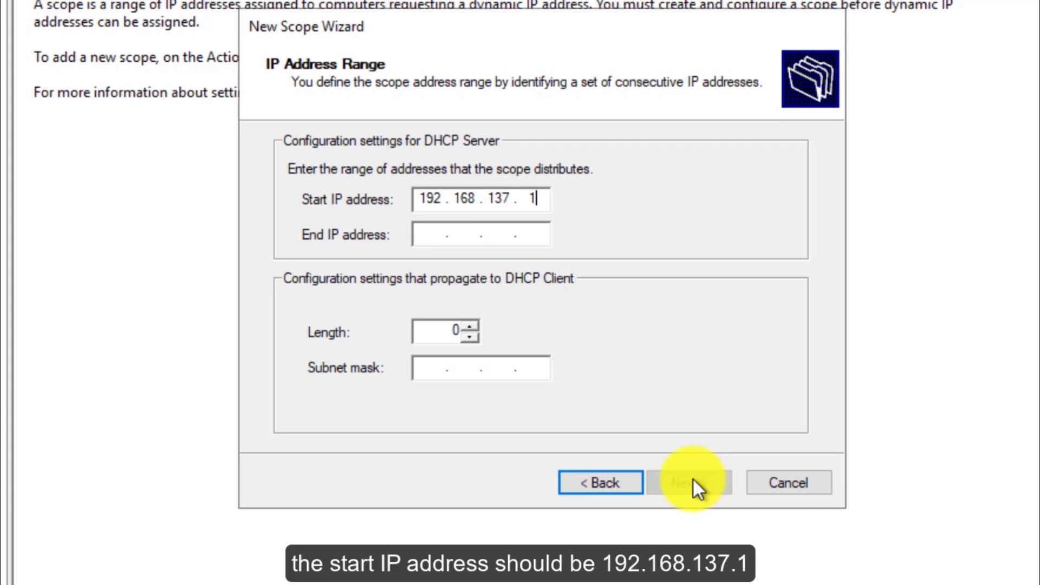
pyautogui.press('Tab')
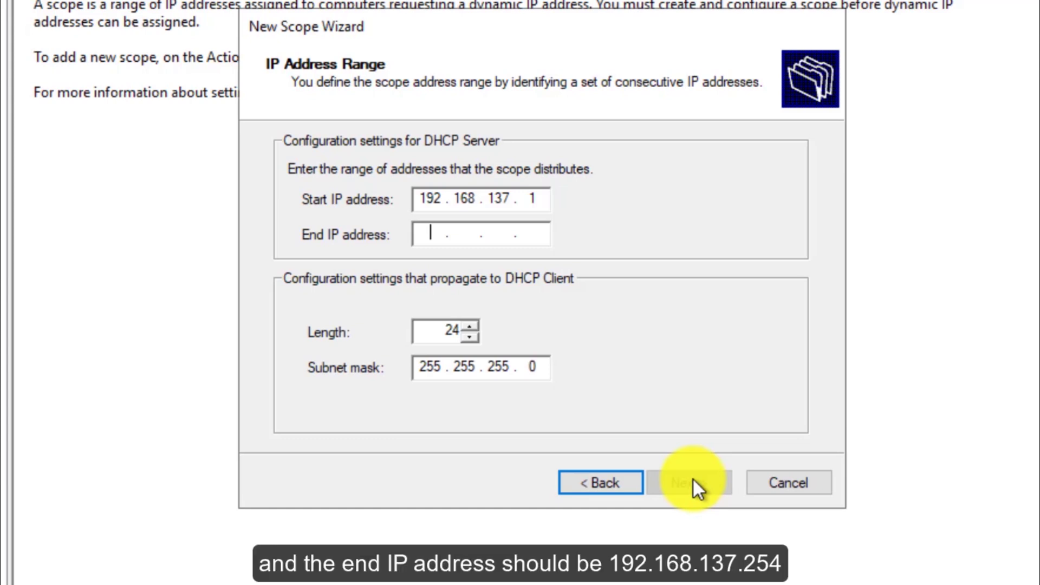
pyautogui.write('192 . 168 . 137 . ')
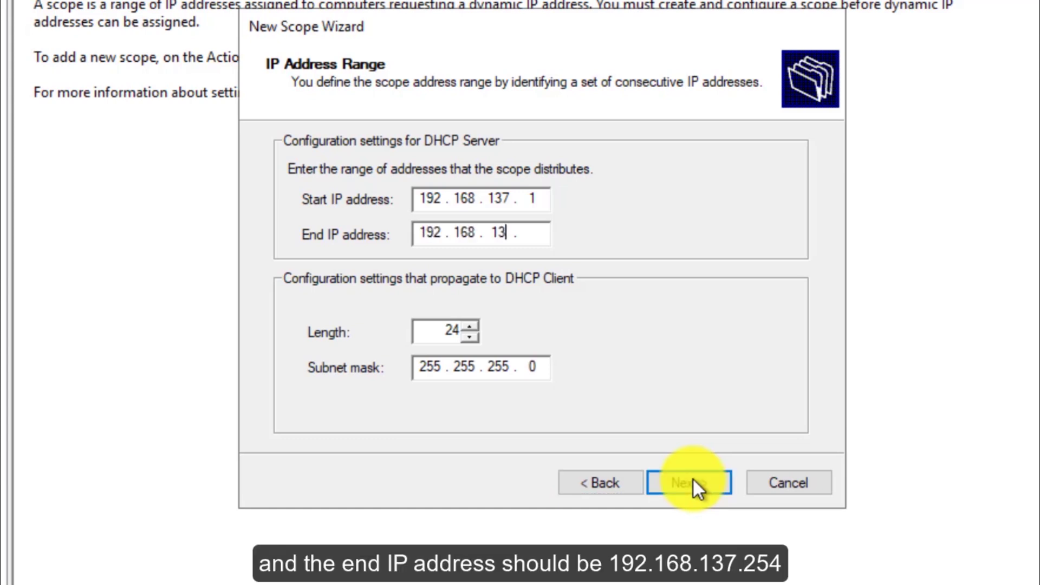
pyautogui.write('254')
pyautogui.press('Tab')
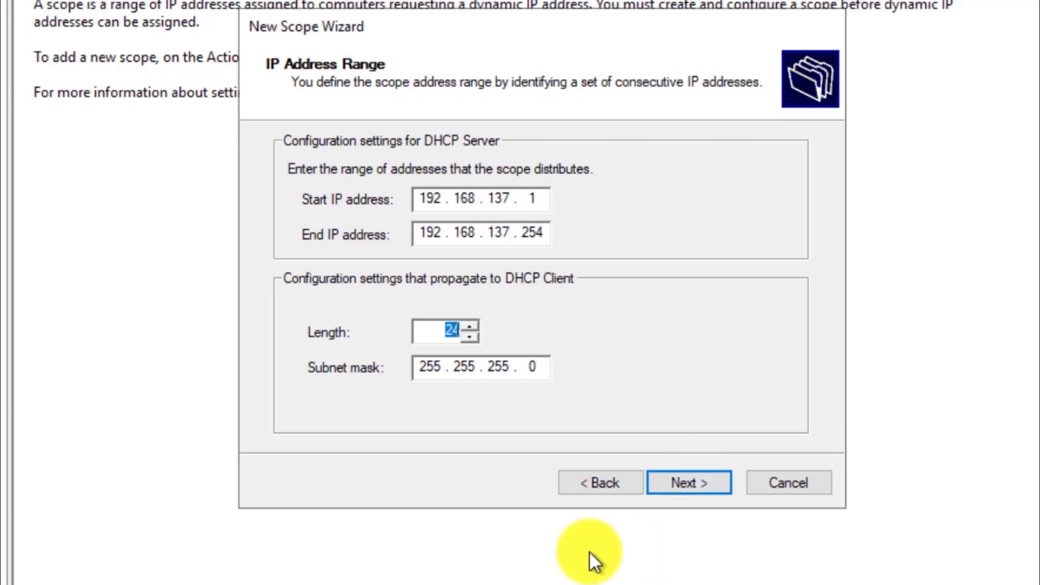
pyautogui.click(537, 372)
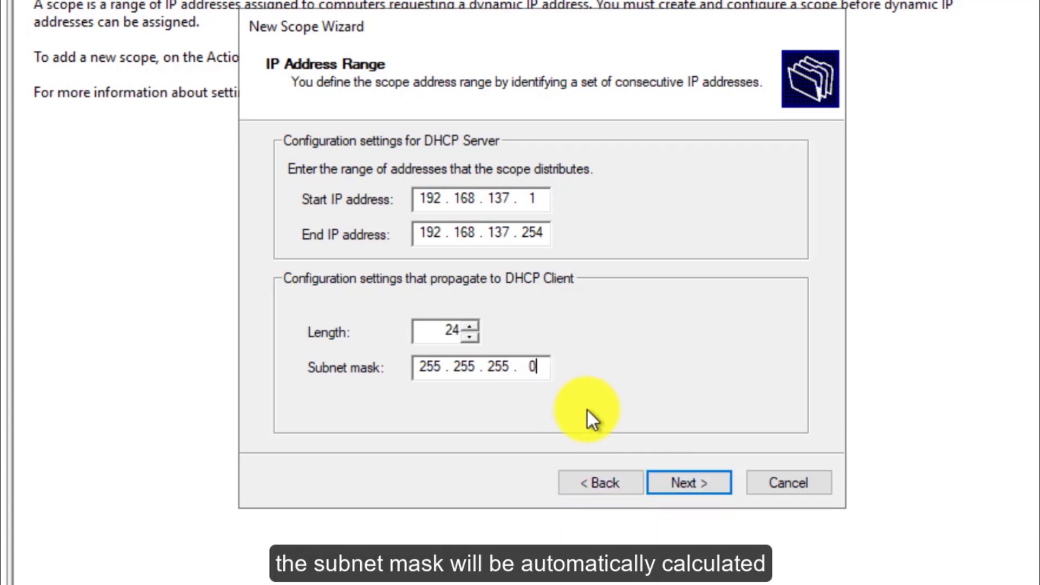
# Step: Add the exclusion range 192.168.137.1 to 192.168.137.50 to the scope
pyautogui.click(698, 485)
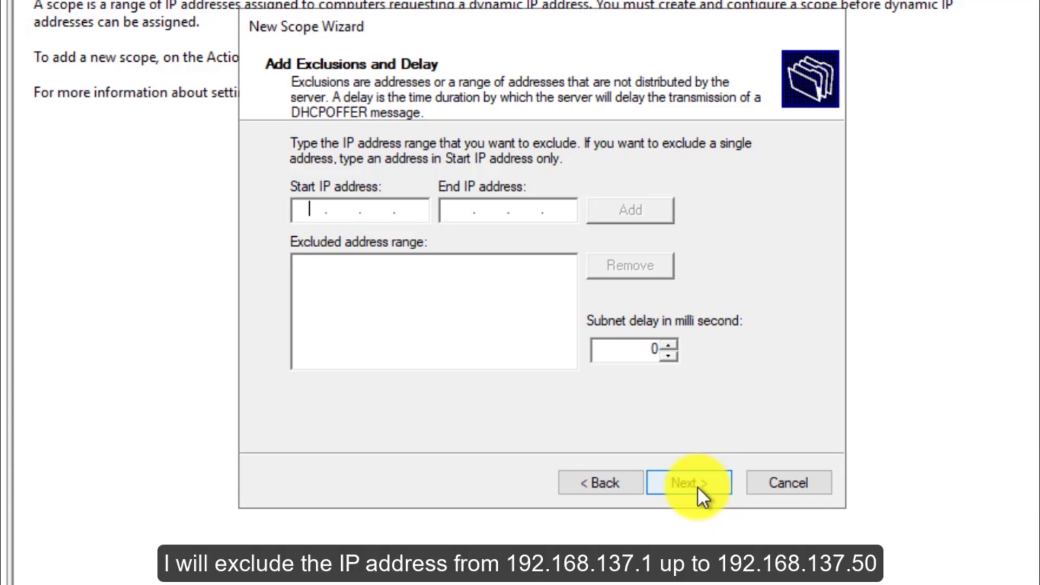
pyautogui.write('192 . 168 . 137 . 1')
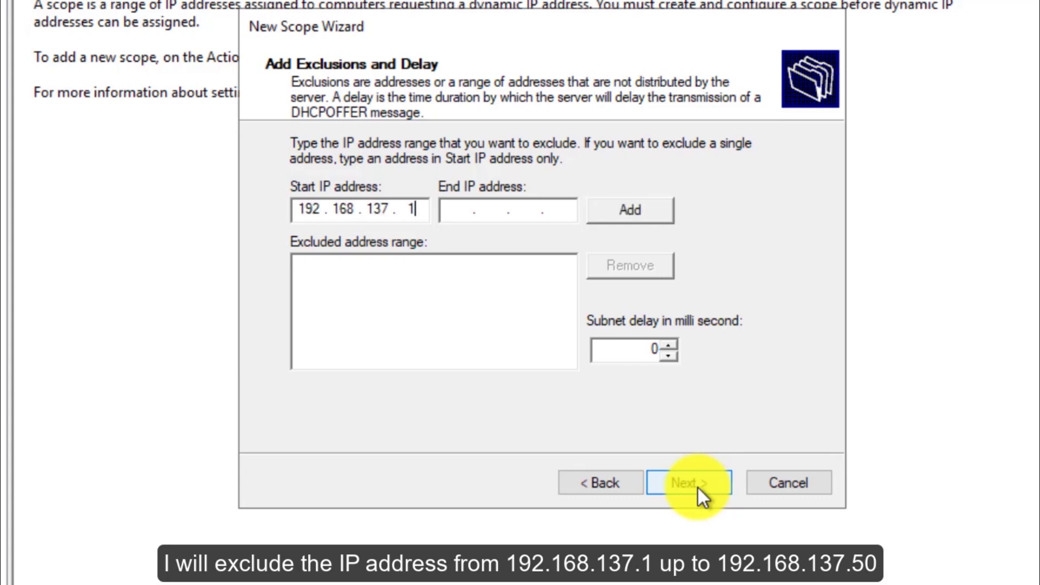
pyautogui.press('Tab')
pyautogui.write('192.168.137.8')
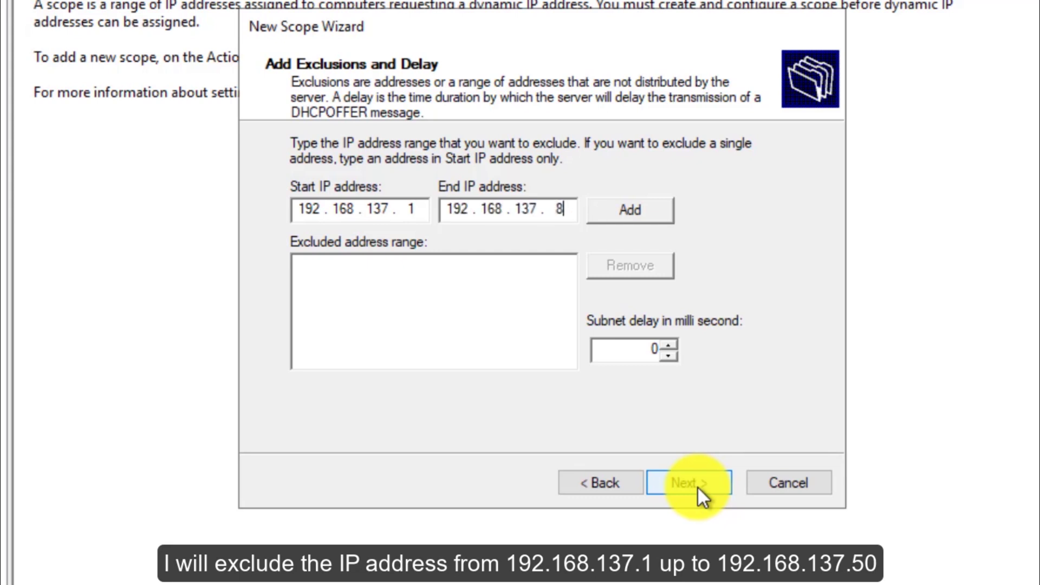
pyautogui.write('00')
pyautogui.press('Return')
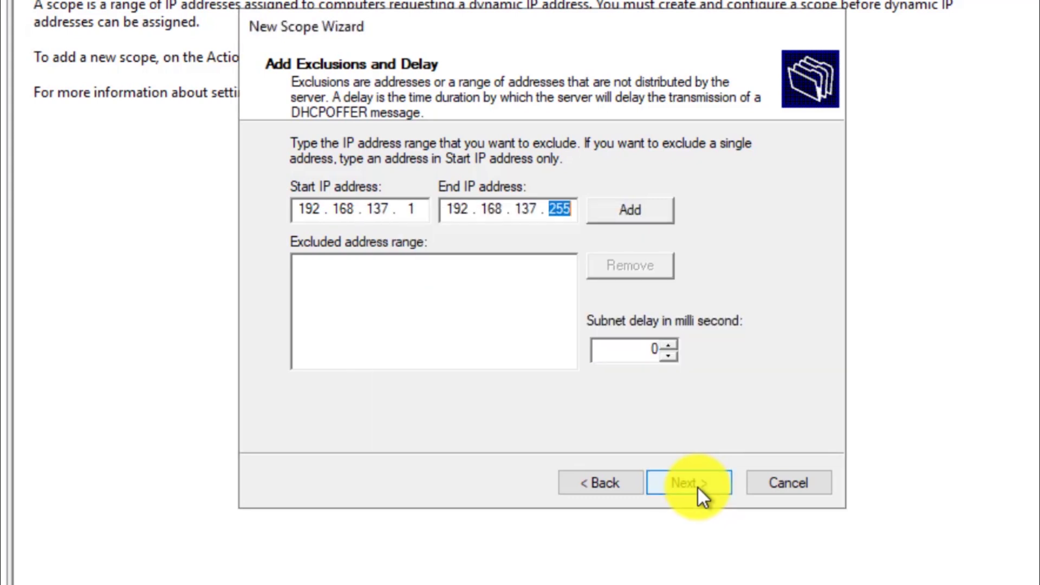
pyautogui.write('50')
pyautogui.press('Tab')
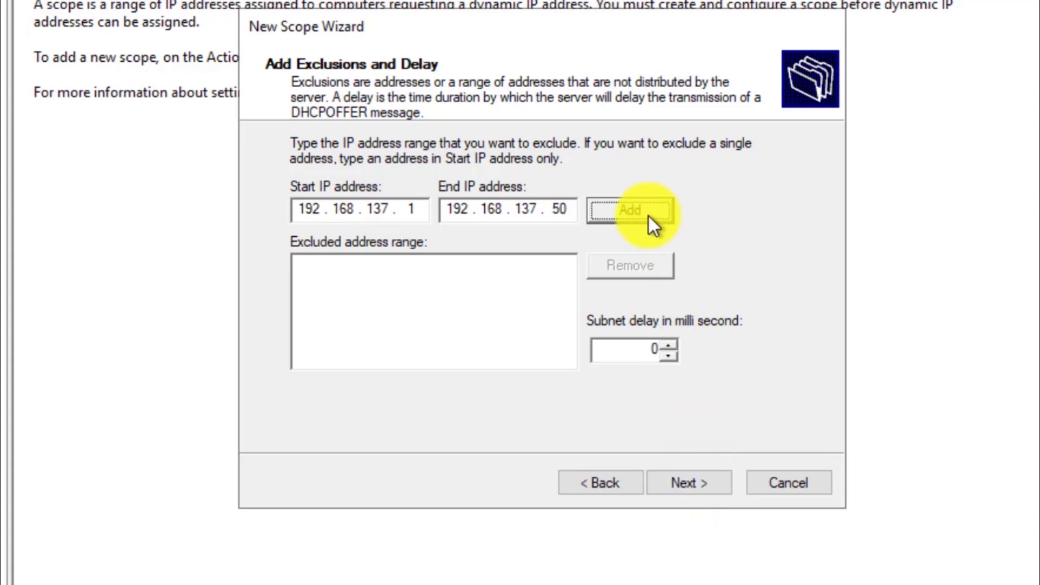
pyautogui.click(648, 213)
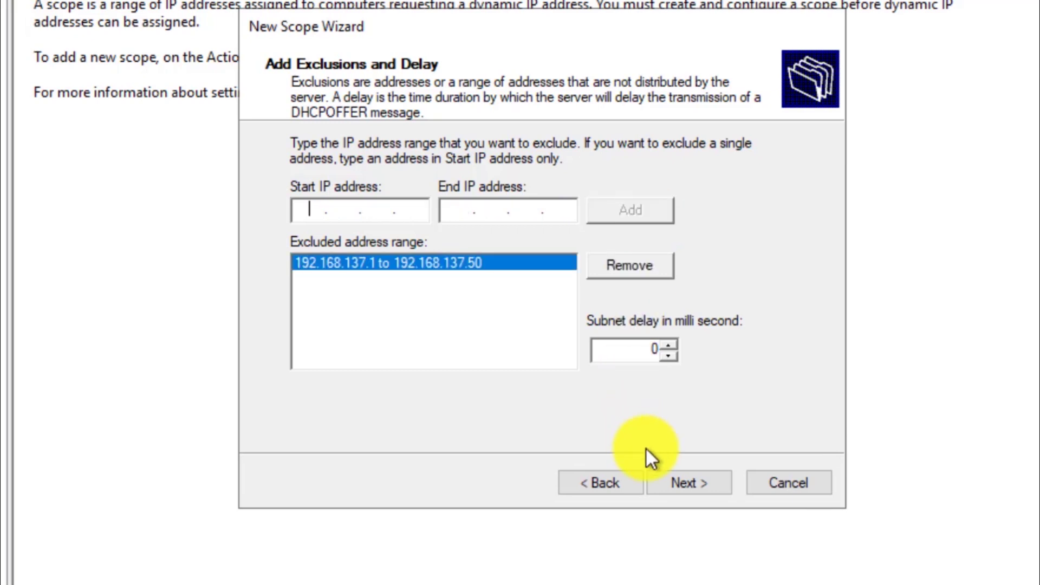
# Step: Change the scope lease duration from 8 days to 4 days
pyautogui.click(695, 484)
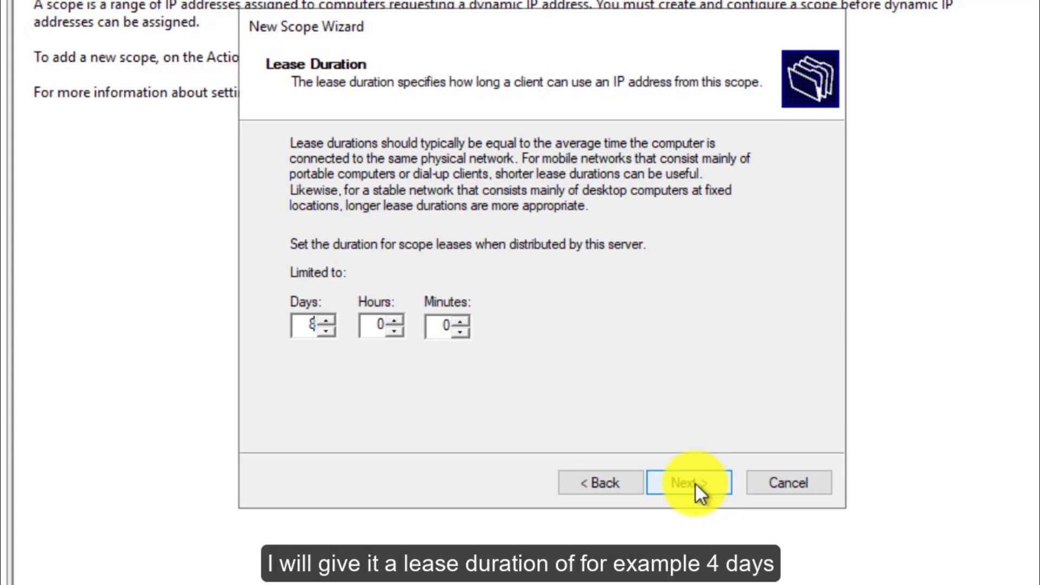
pyautogui.press('BackSpace')
pyautogui.write('4')
pyautogui.press('Tab')
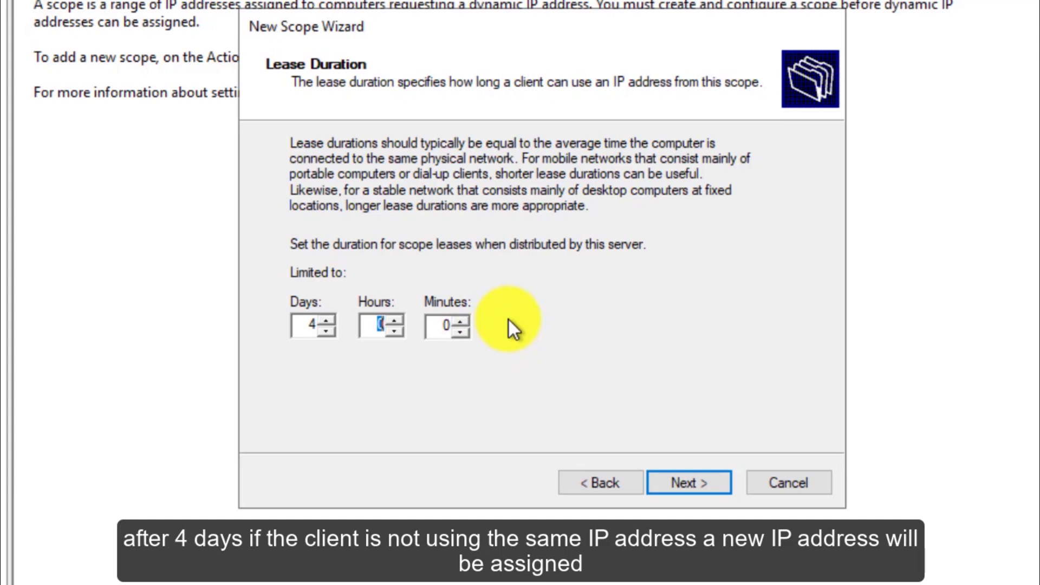
# Step: Choose 'Yes, I want to configure these options now' and continue to the Router page
pyautogui.click(695, 479)
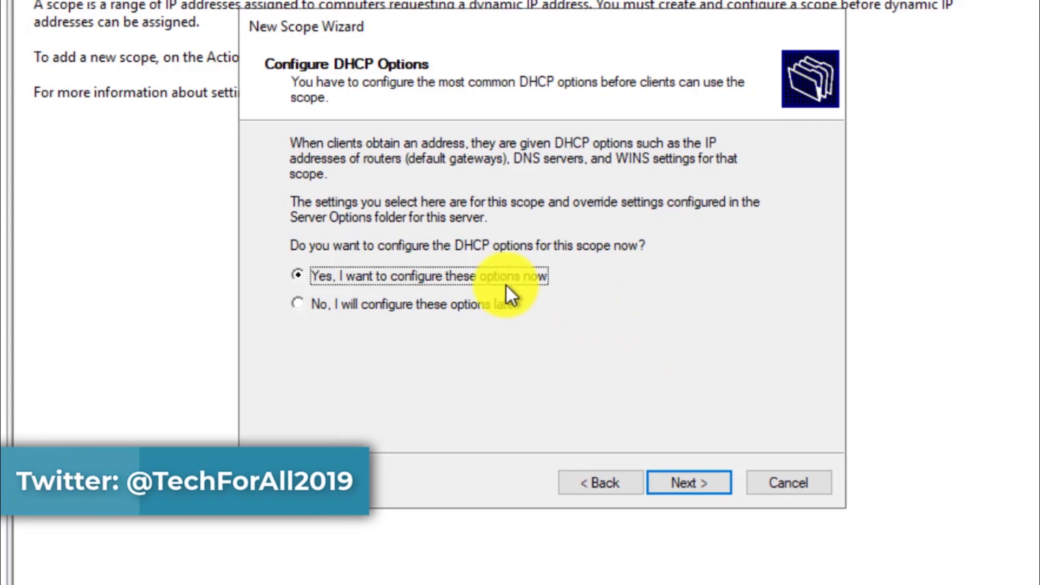
pyautogui.click(444, 311)
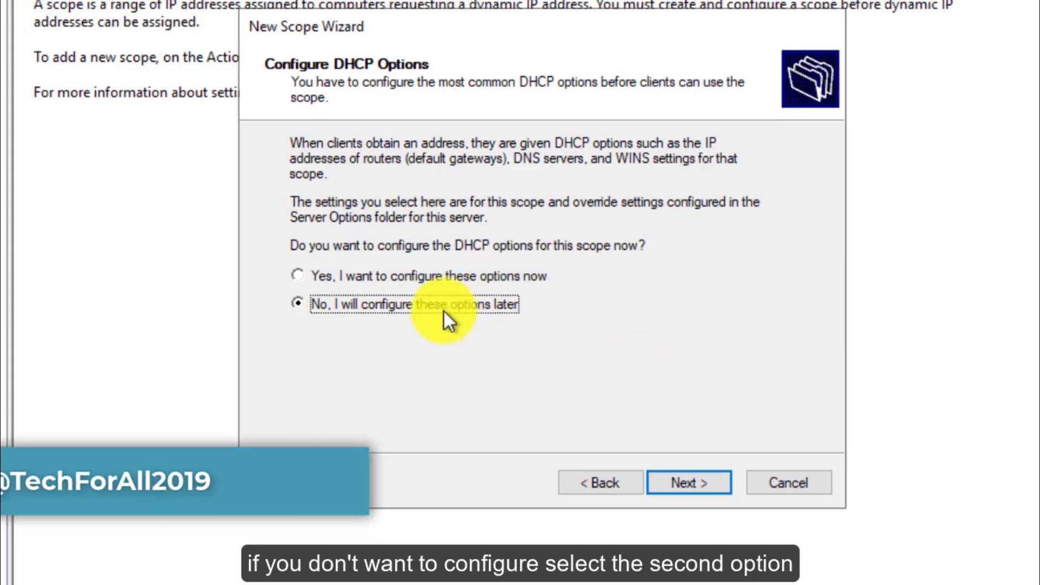
pyautogui.click(442, 281)
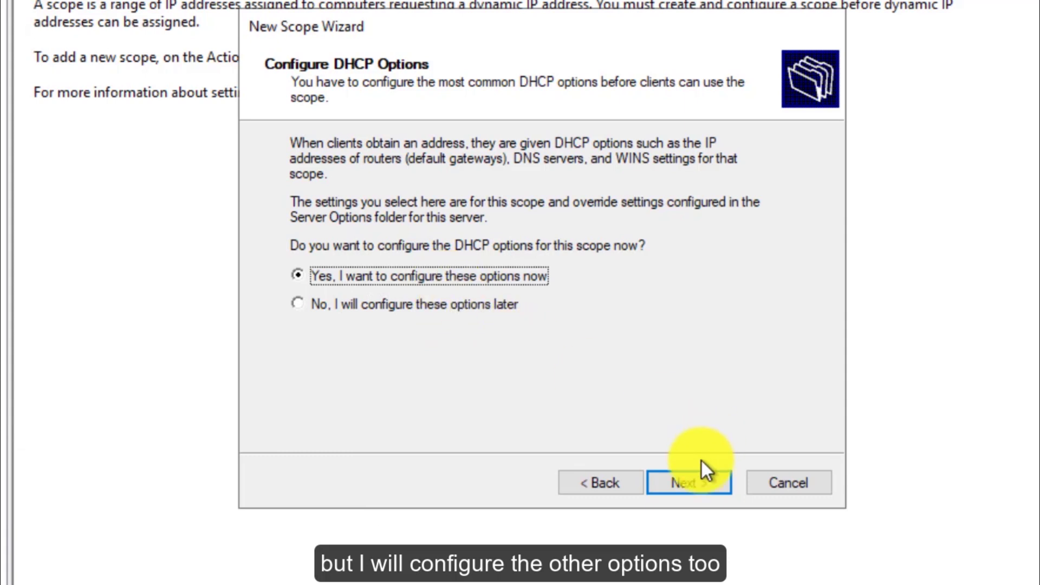
pyautogui.click(692, 485)
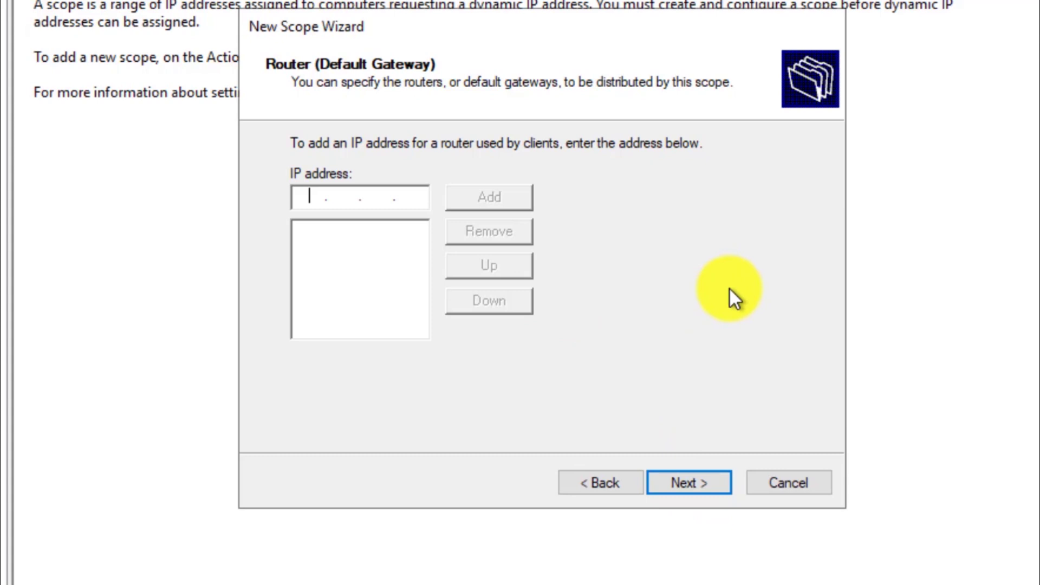
# Step: Add router 192.168.137.1 and accept parent domain Techforall.com with DNS server 192.168.137.5
pyautogui.write('192 . 168 . 137 . 1')
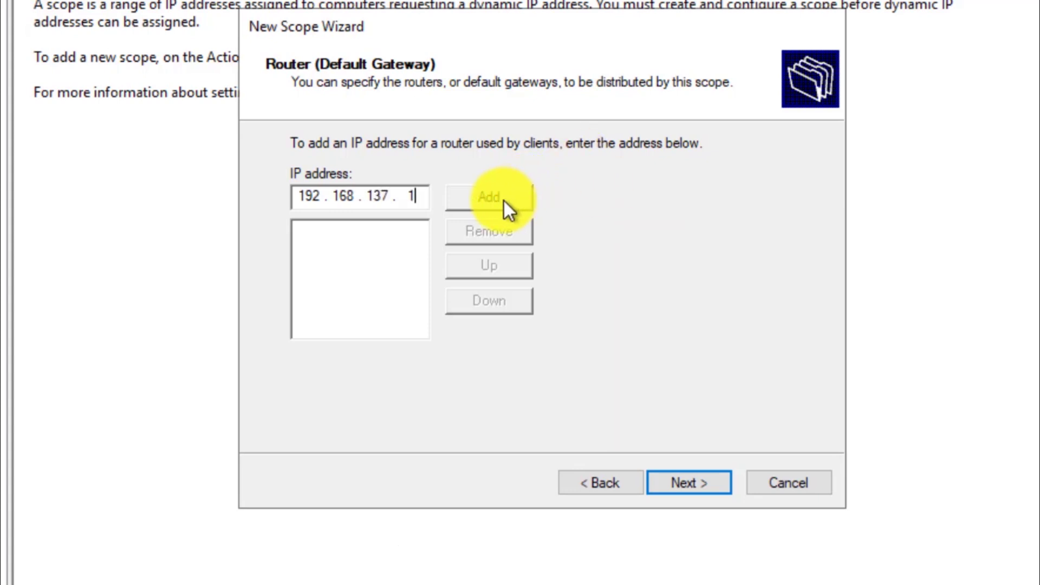
pyautogui.click(504, 201)
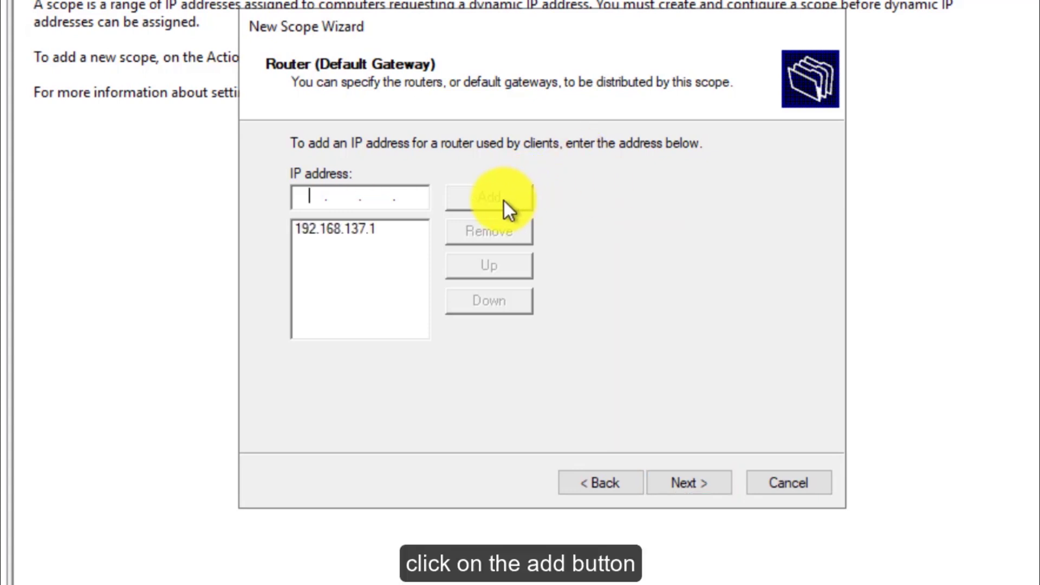
pyautogui.click(704, 483)
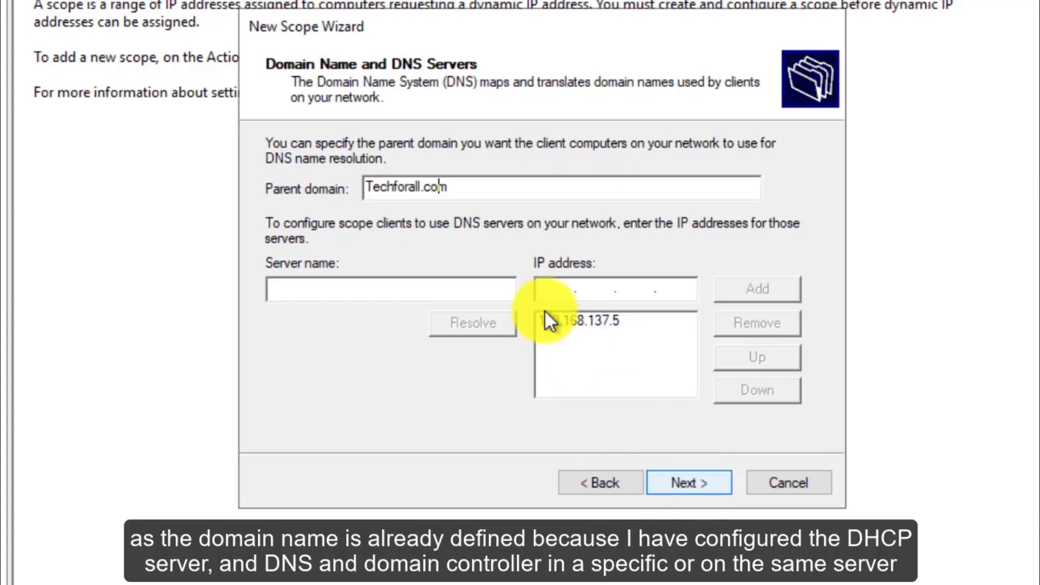
pyautogui.click(466, 189)
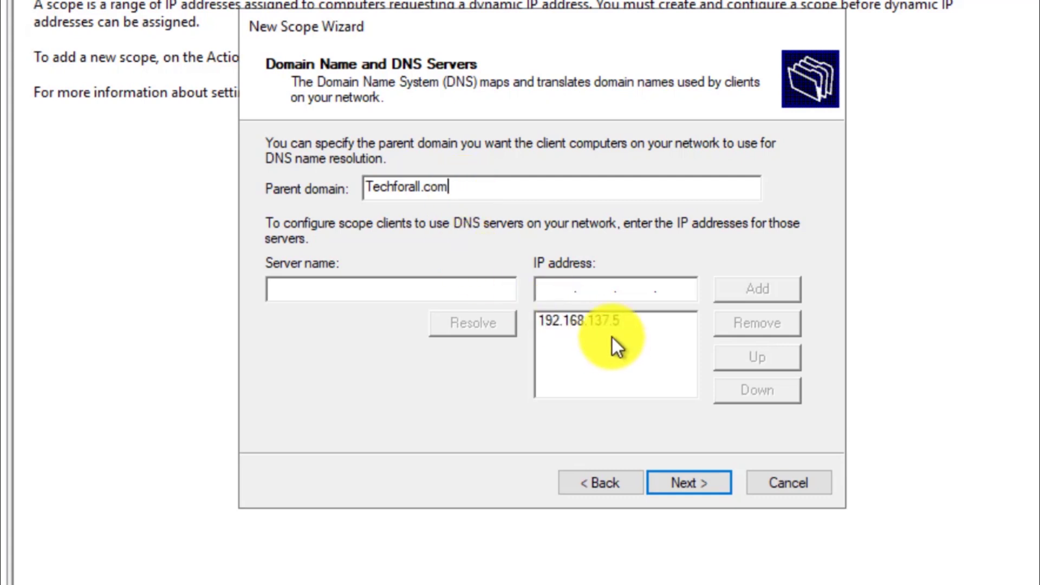
pyautogui.click(598, 322)
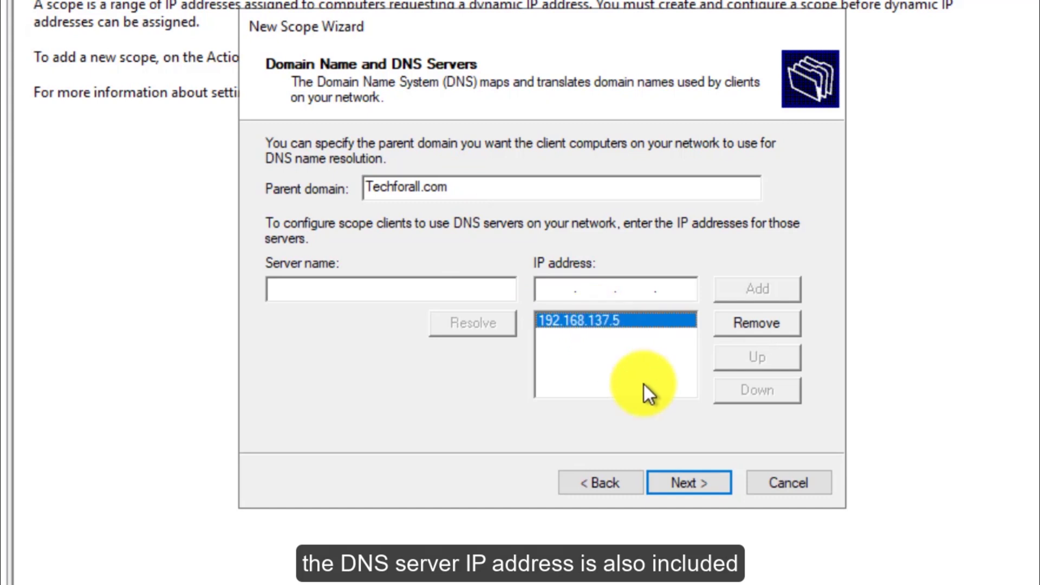
pyautogui.click(696, 479)
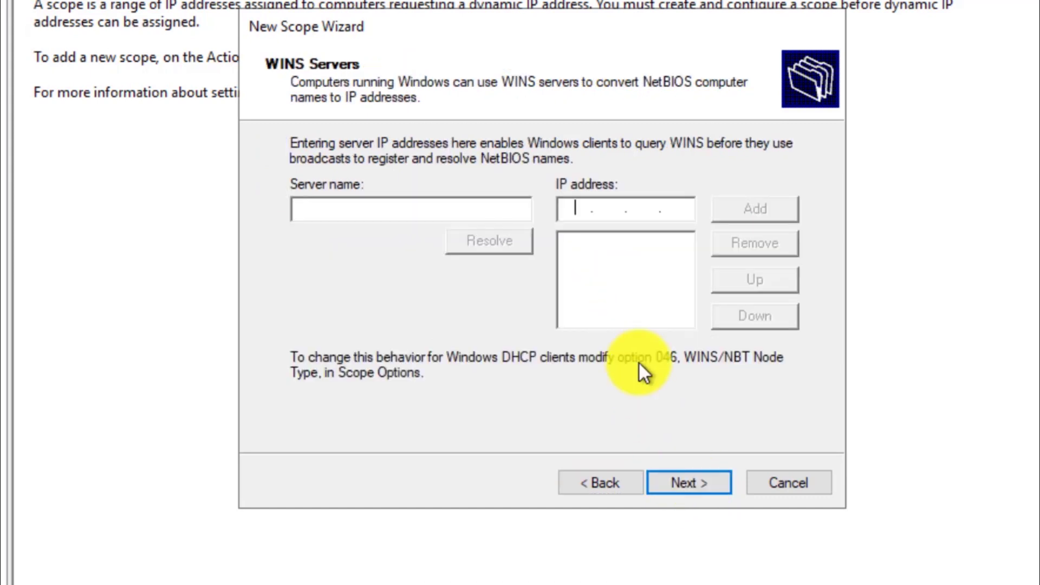
# Step: Skip WINS servers, choose to activate the scope later, and finish the New Scope Wizard
pyautogui.click(704, 492)
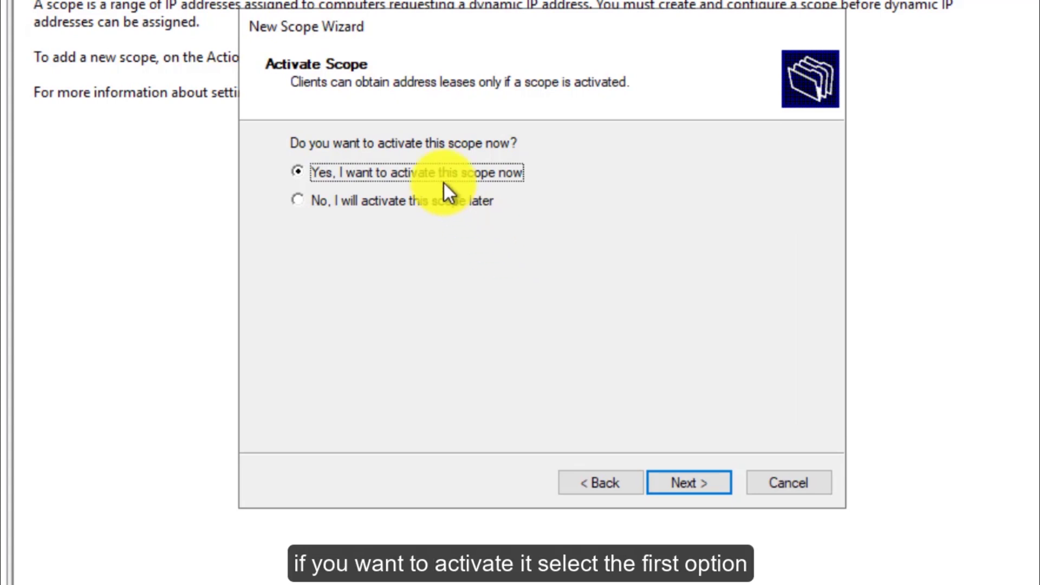
pyautogui.click(393, 206)
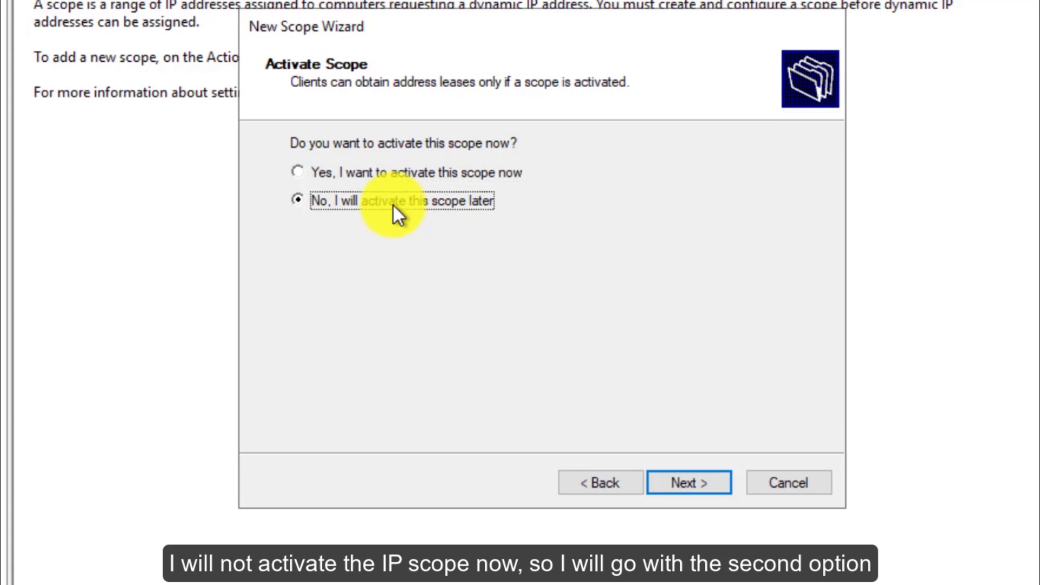
pyautogui.click(696, 483)
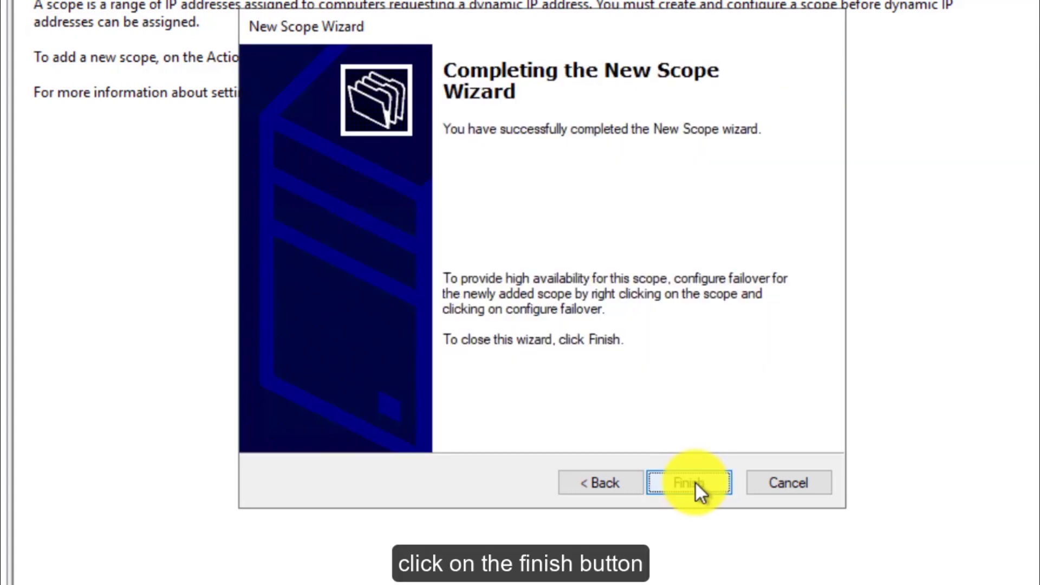
pyautogui.click(674, 467)
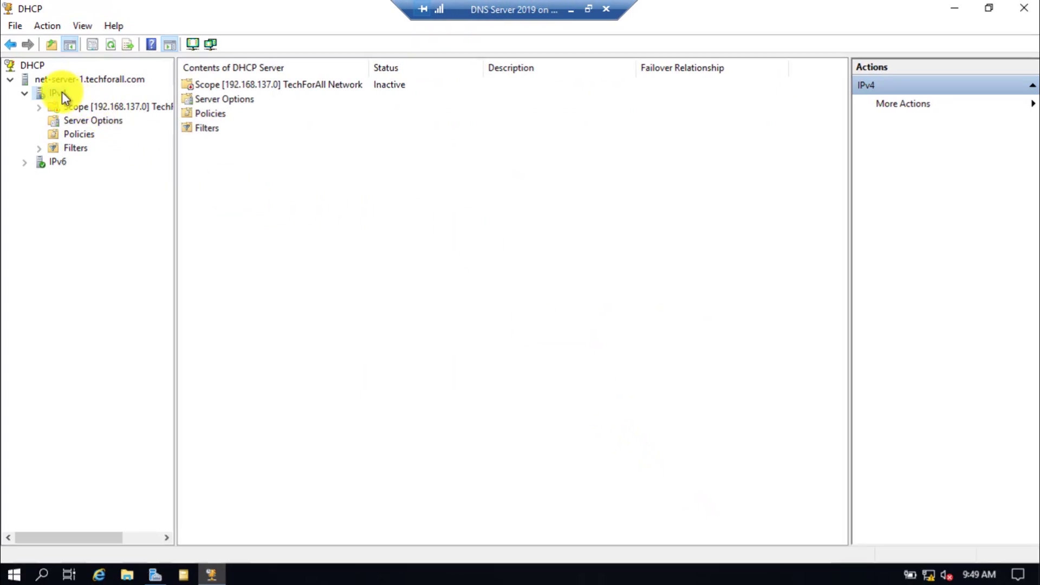
# Step: Activate Scope [192.168.137.0] TechForAll Network and expand it to show its folders
pyautogui.click(73, 104)
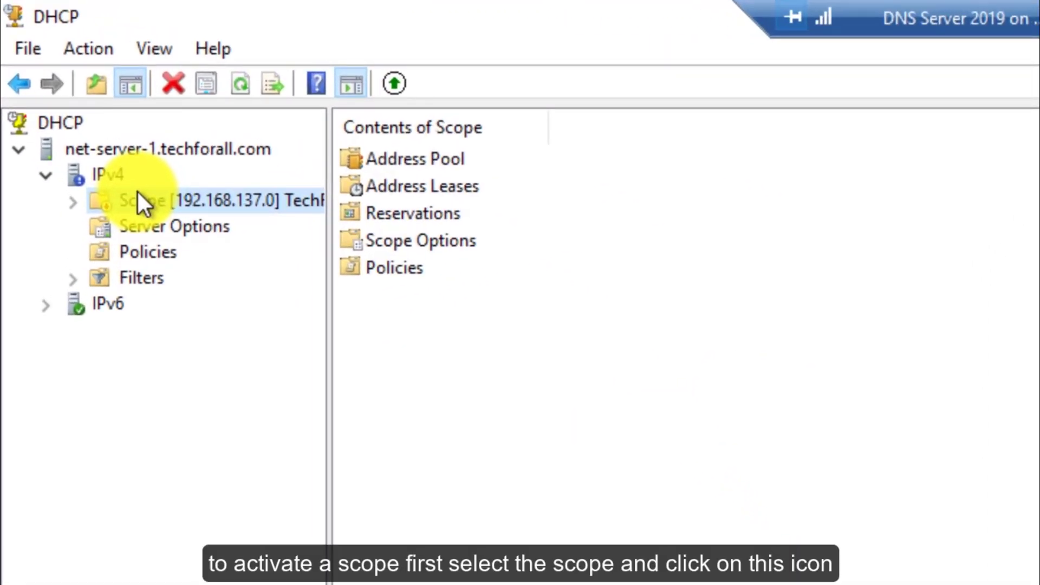
pyautogui.click(396, 85)
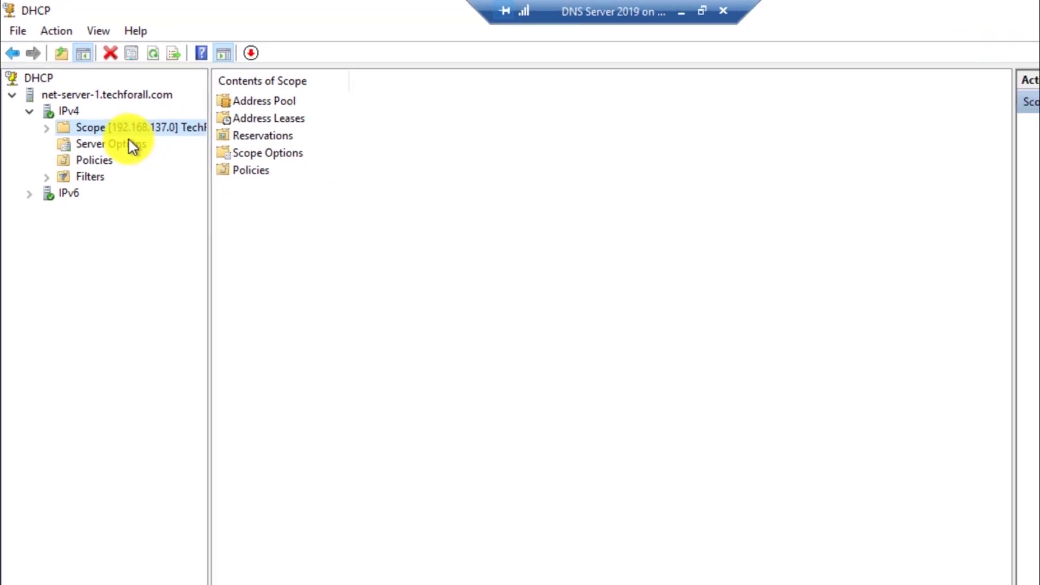
pyautogui.doubleClick(126, 130)
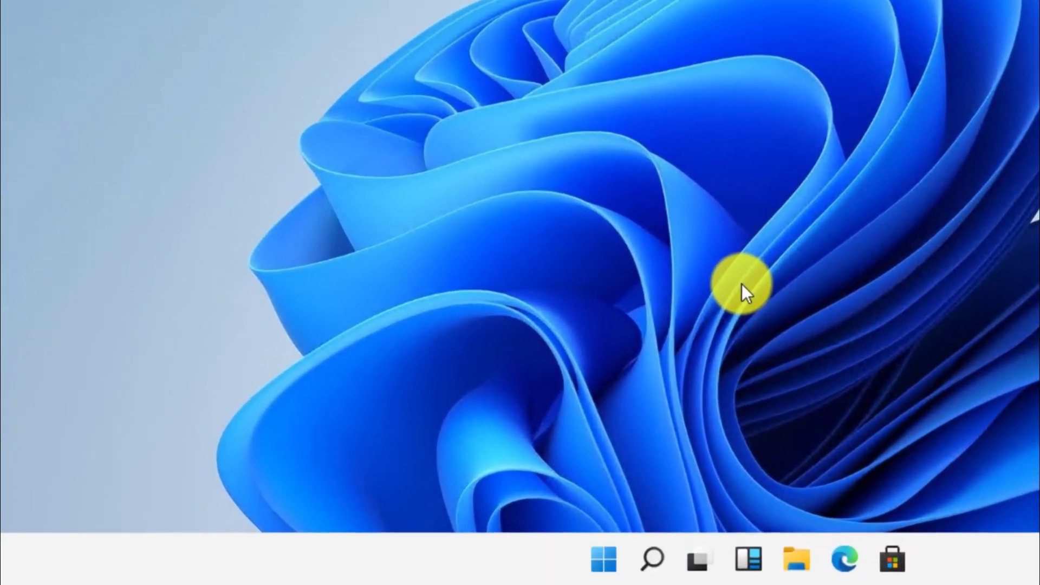
# Step: Open the Ethernet connection's network details via ncpa.cpl and its Status window
pyautogui.press('super+r')
pyautogui.write('ncpa.cpl')
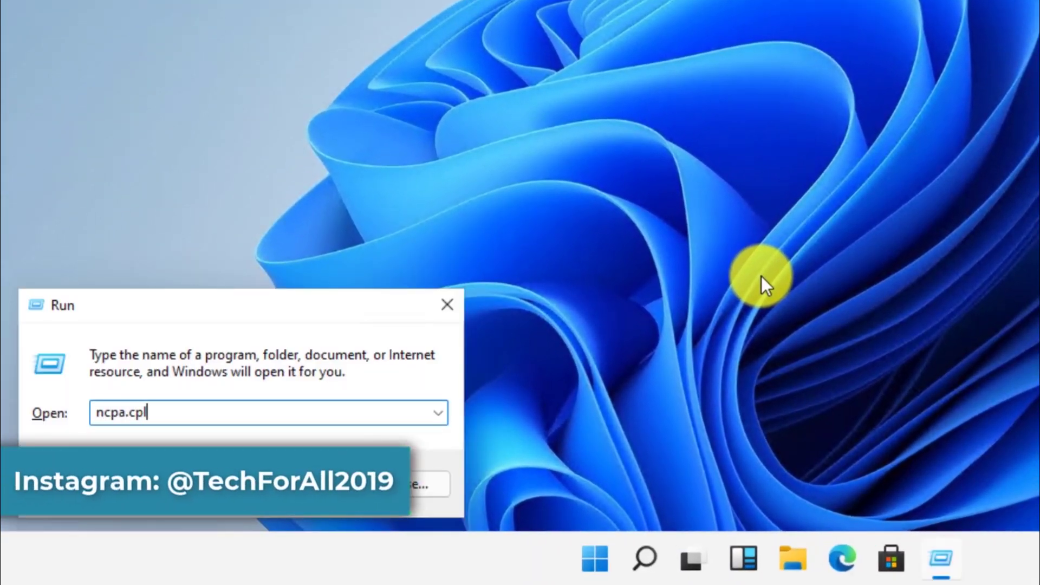
pyautogui.press('Return')
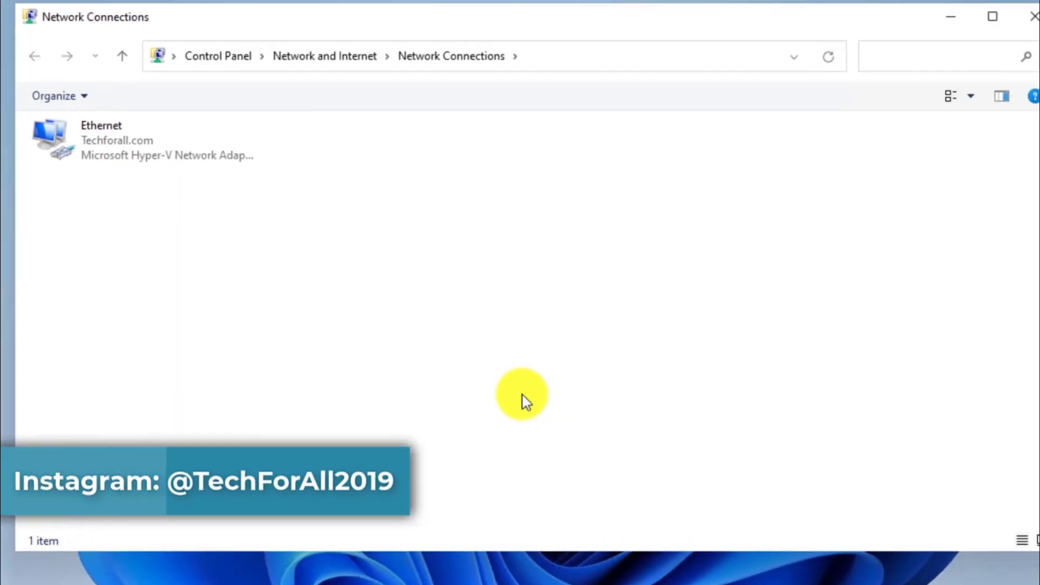
pyautogui.click(76, 148)
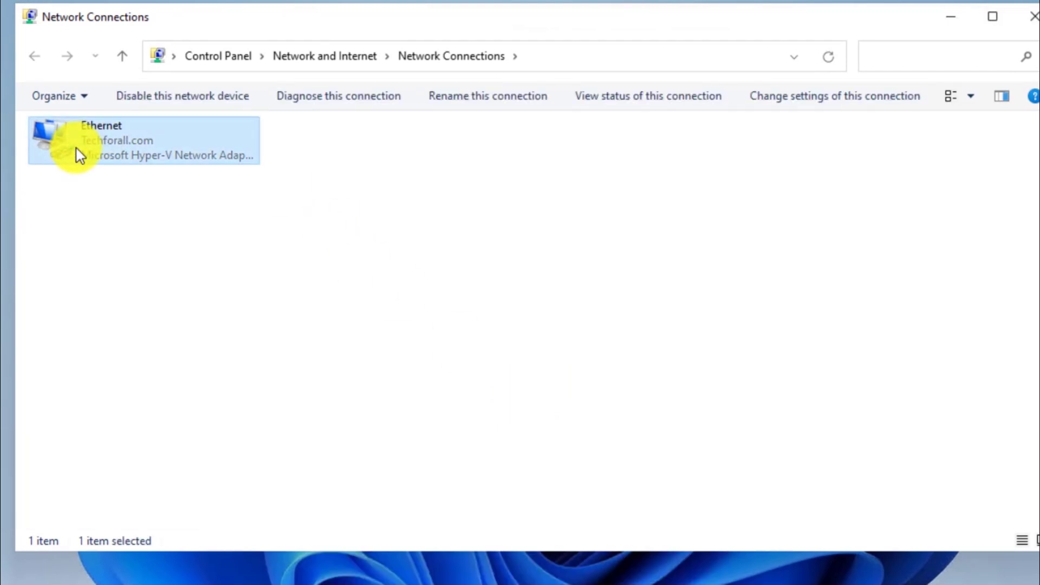
pyautogui.rightClick(76, 149)
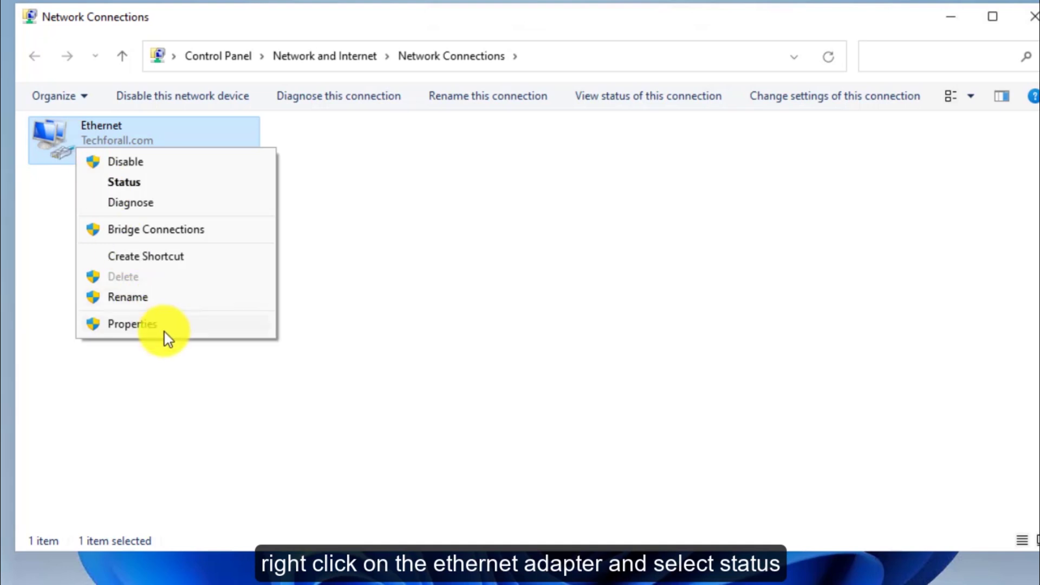
pyautogui.click(133, 180)
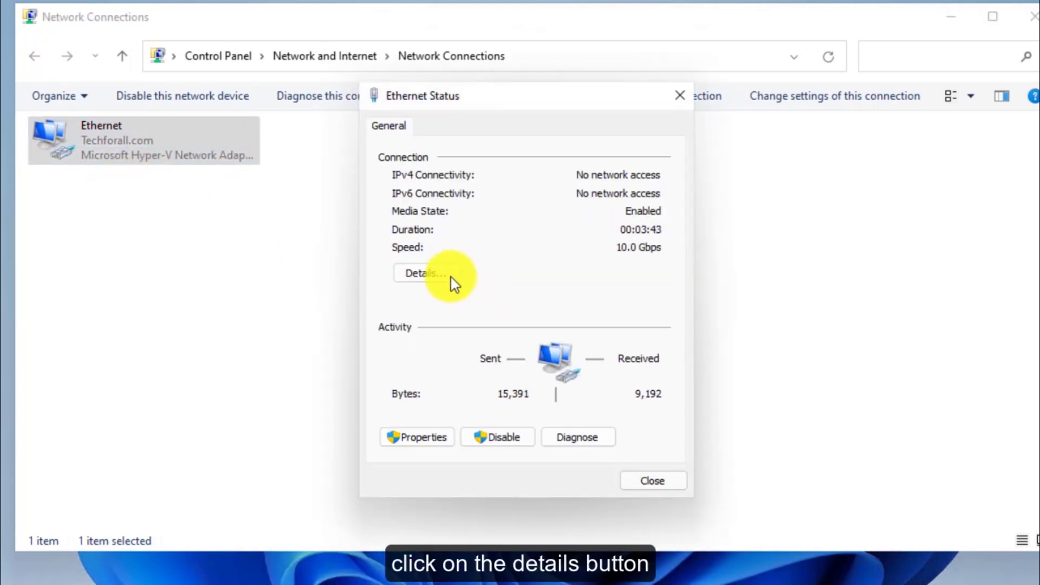
pyautogui.click(446, 275)
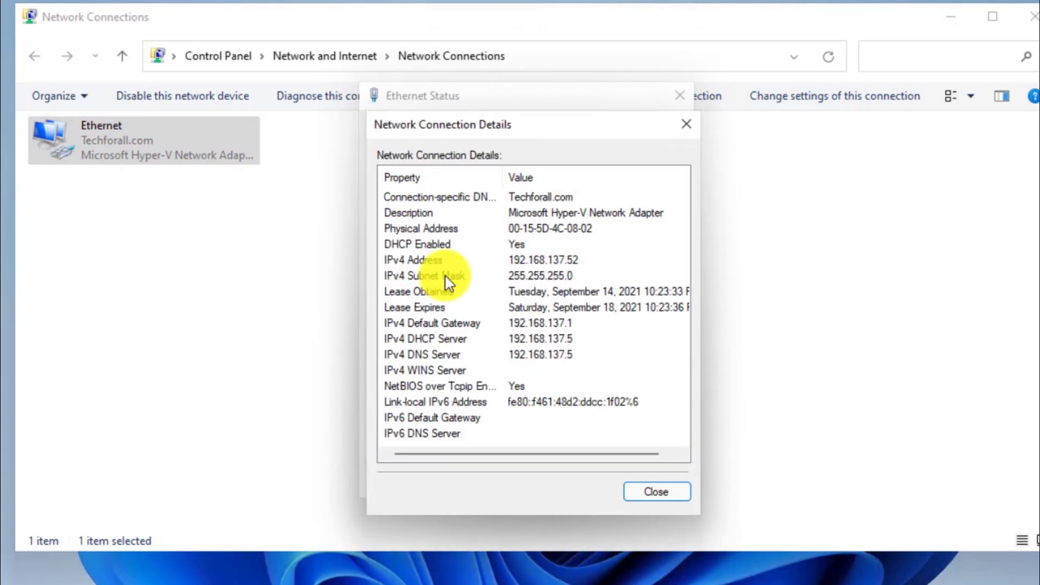
# Step: Review the IPv4 address 192.168.137.52, gateway 192.168.137.1, DHCP server and DNS 192.168.137.5
pyautogui.click(566, 262)
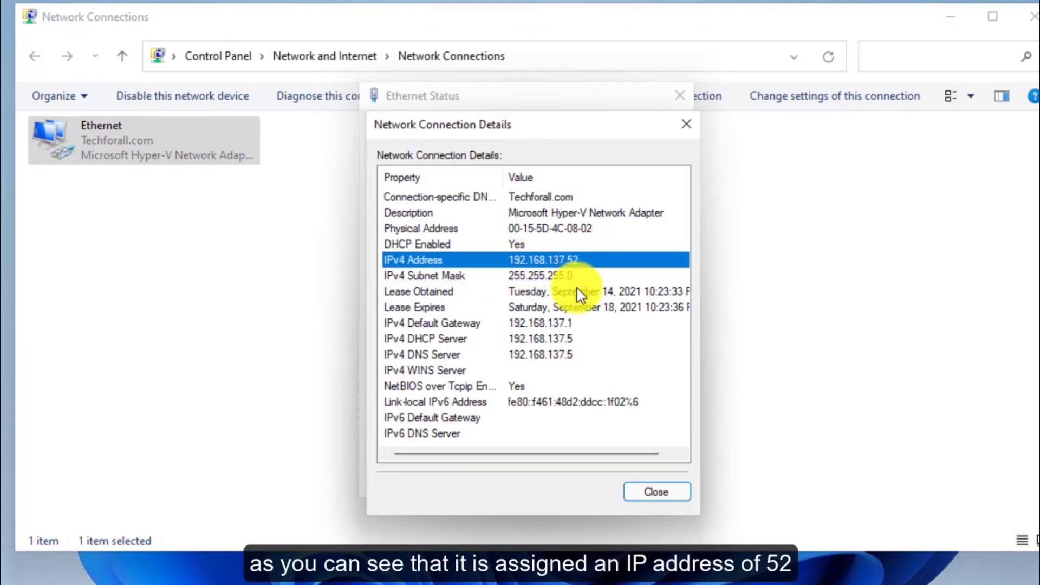
pyautogui.click(577, 328)
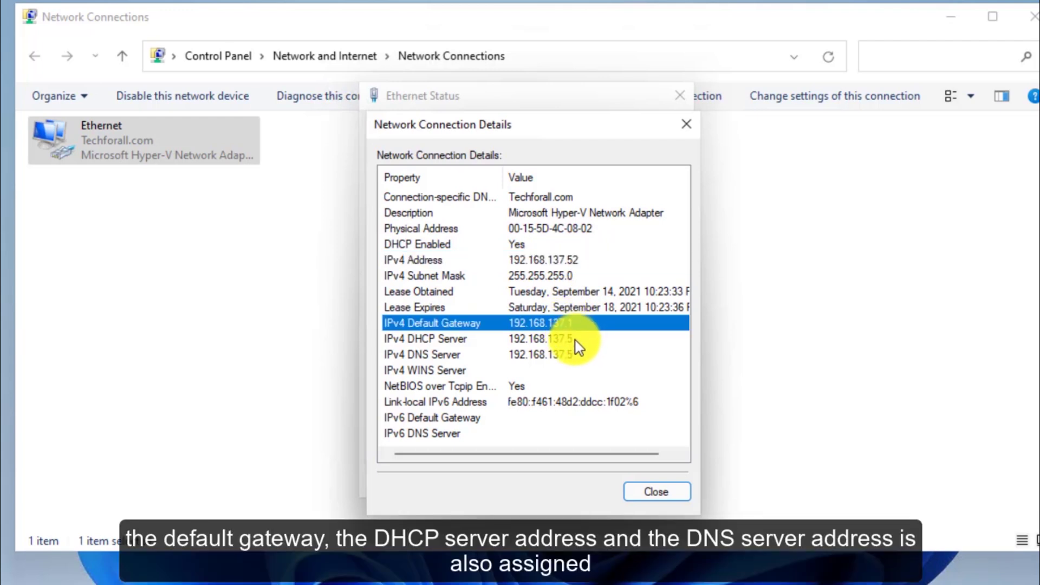
pyautogui.click(575, 341)
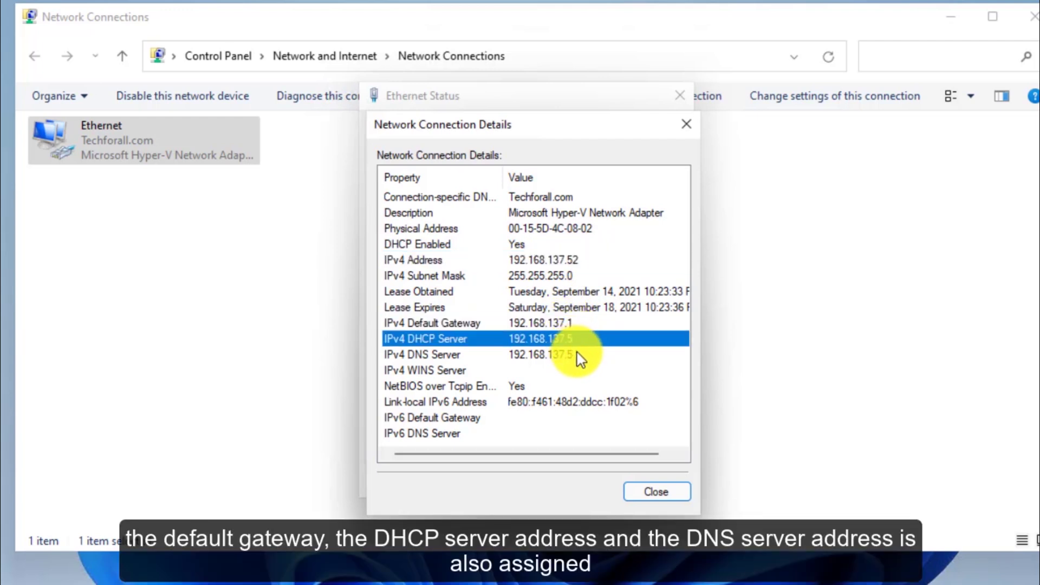
pyautogui.click(576, 356)
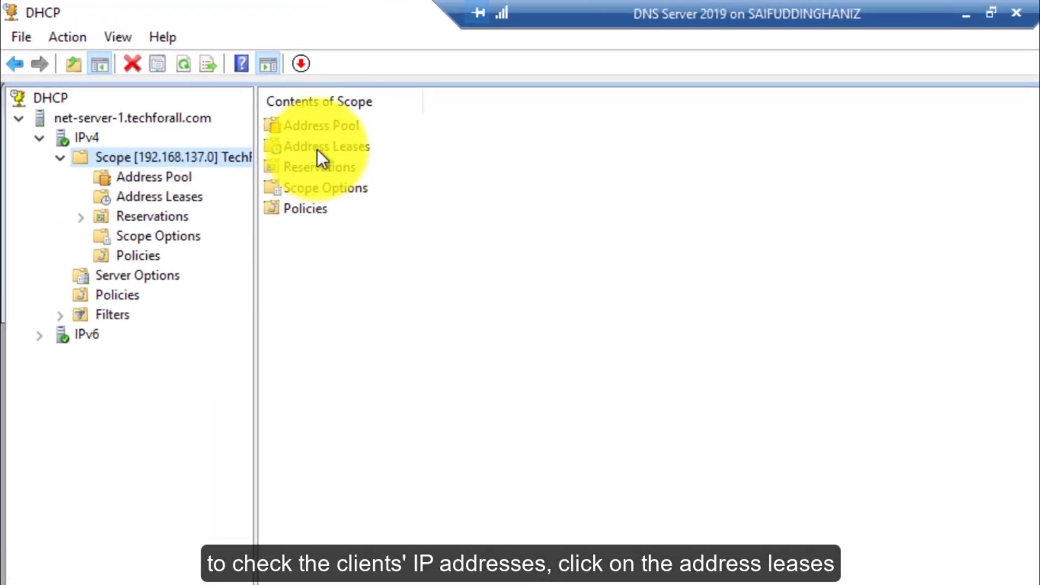
# Step: Open Address Leases, widen the Name column, and review the 192.168.137.51 and 192.168.137.52 leases
pyautogui.click(319, 154)
pyautogui.doubleClick(317, 149)
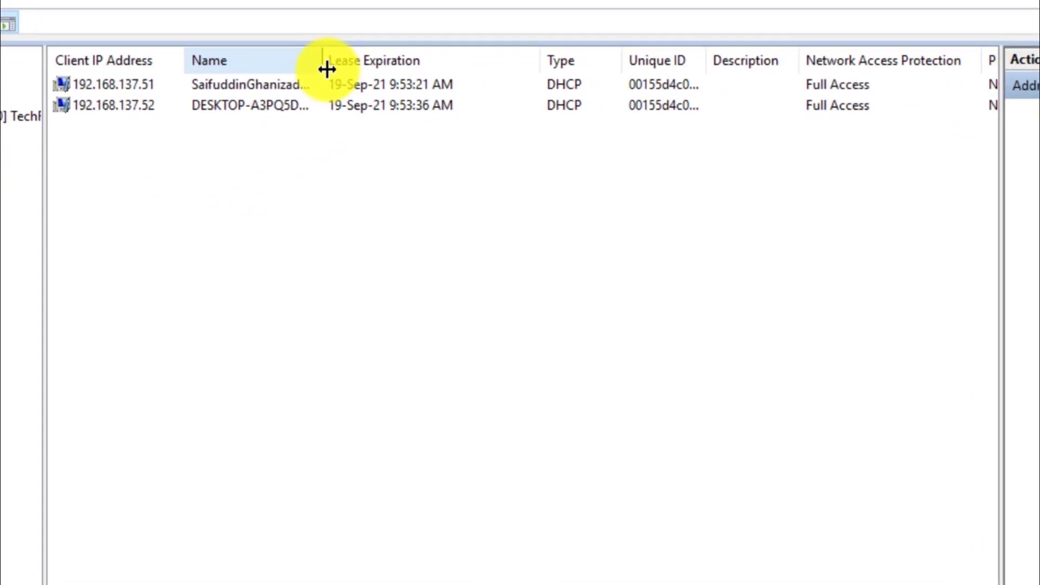
pyautogui.doubleClick(444, 92)
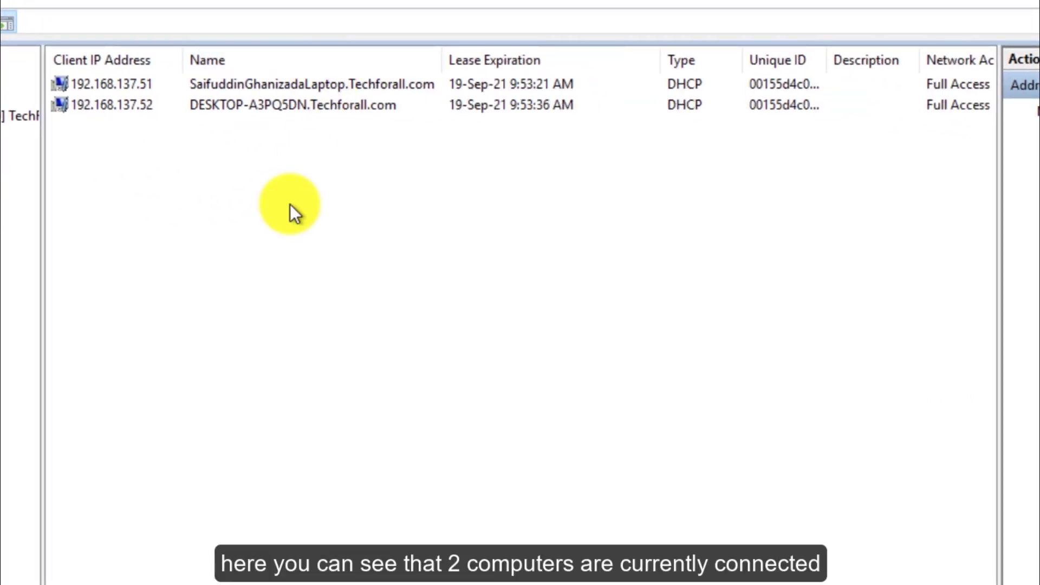
pyautogui.click(183, 97)
pyautogui.click(174, 87)
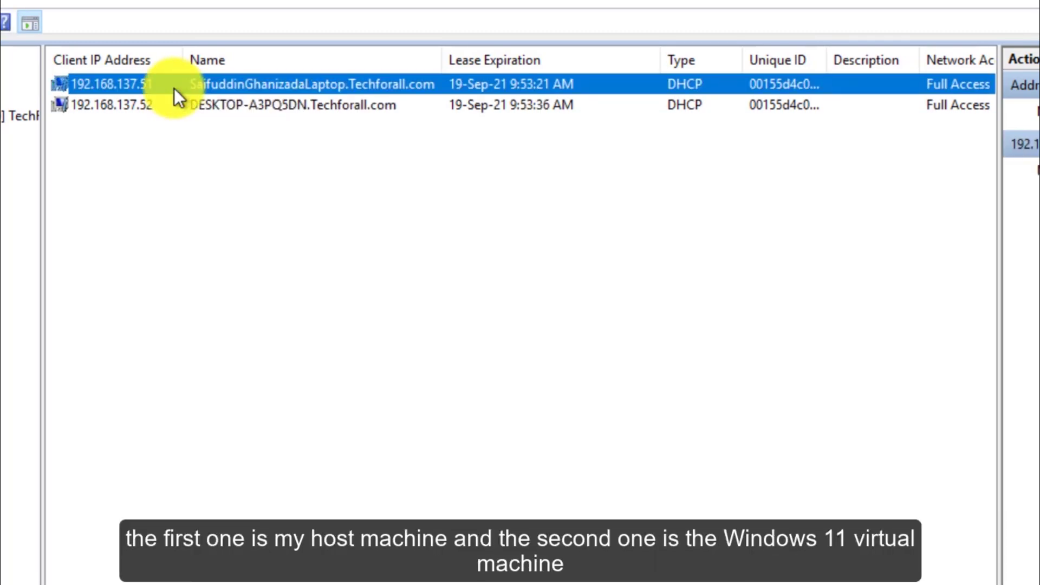
pyautogui.click(174, 105)
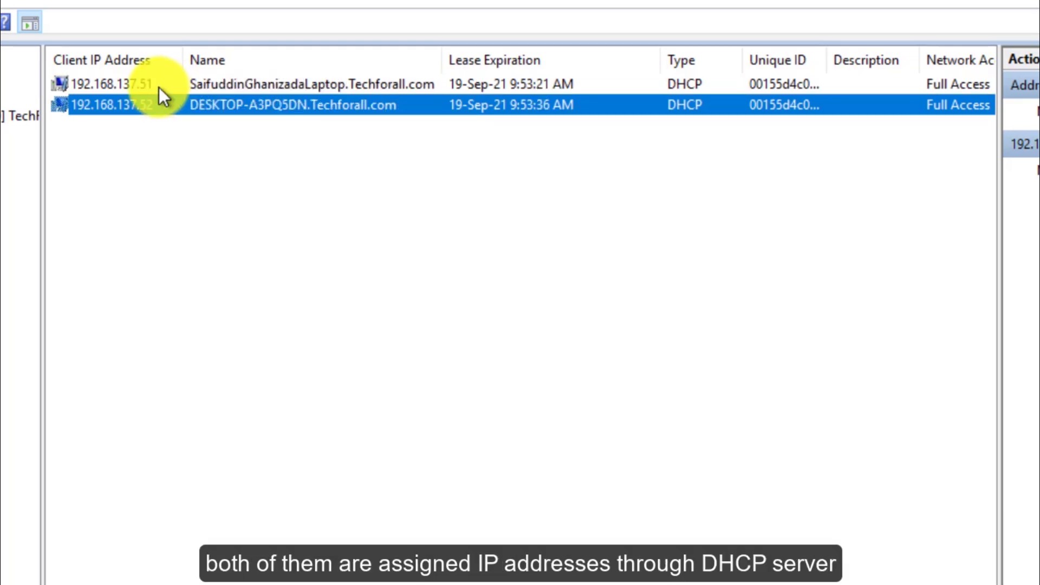
pyautogui.click(158, 86)
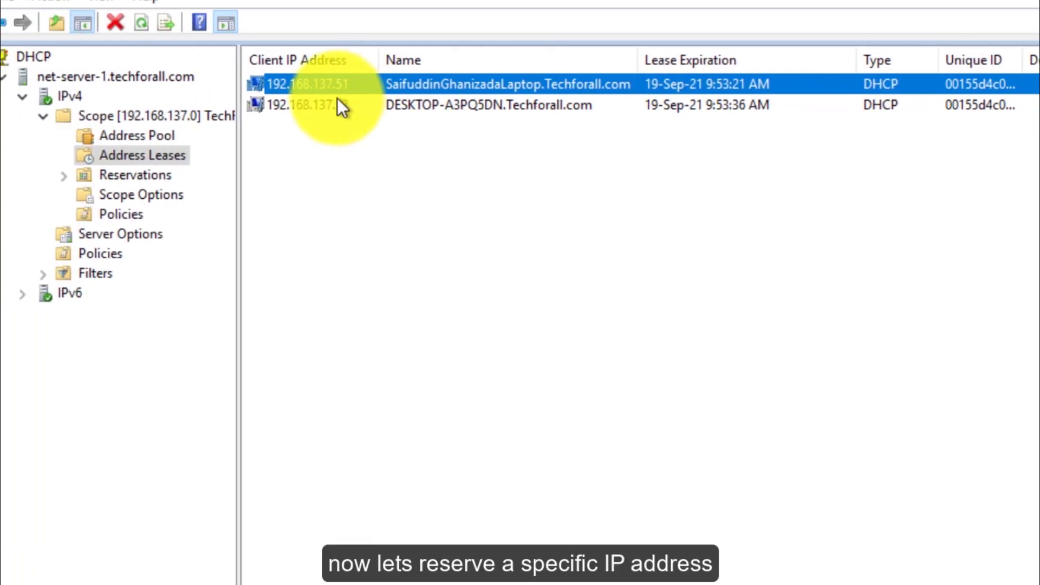
# Step: Add reservation 'Host Laptop IP' for 192.168.137.51 with MAC 00-15-5D-4C-08-01, supporting Both
pyautogui.click(159, 174)
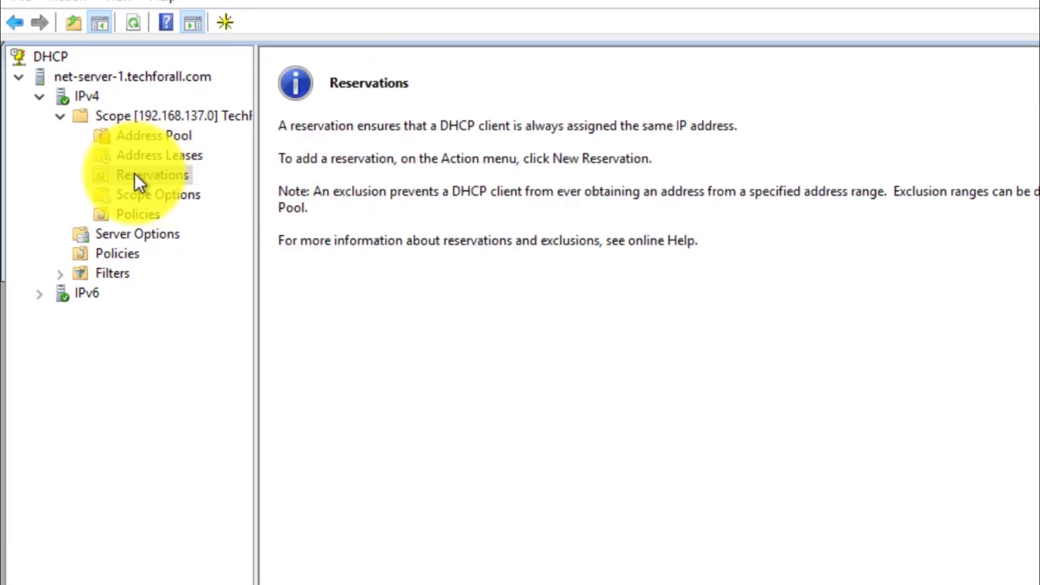
pyautogui.rightClick(135, 175)
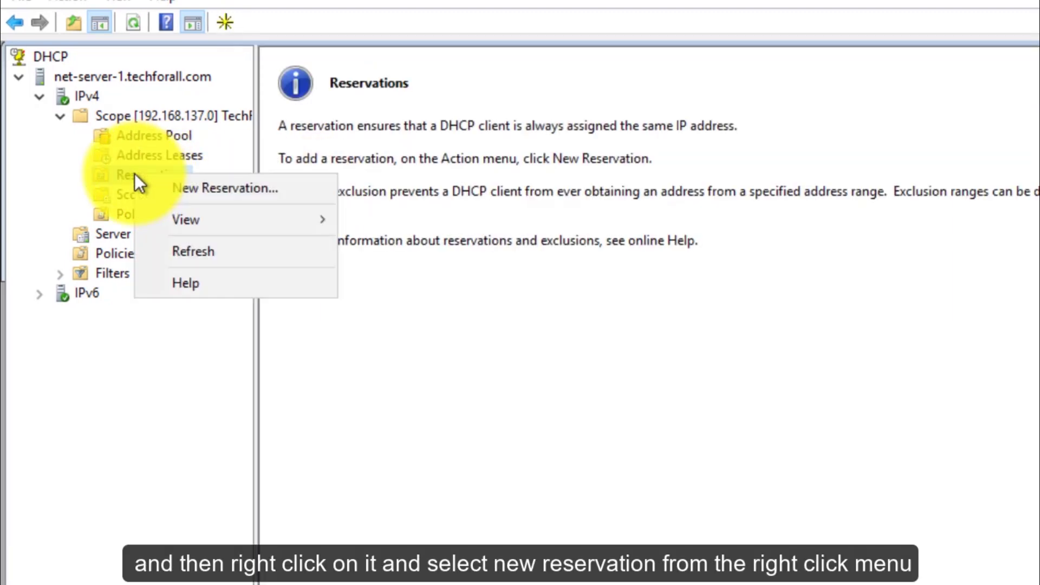
pyautogui.click(171, 184)
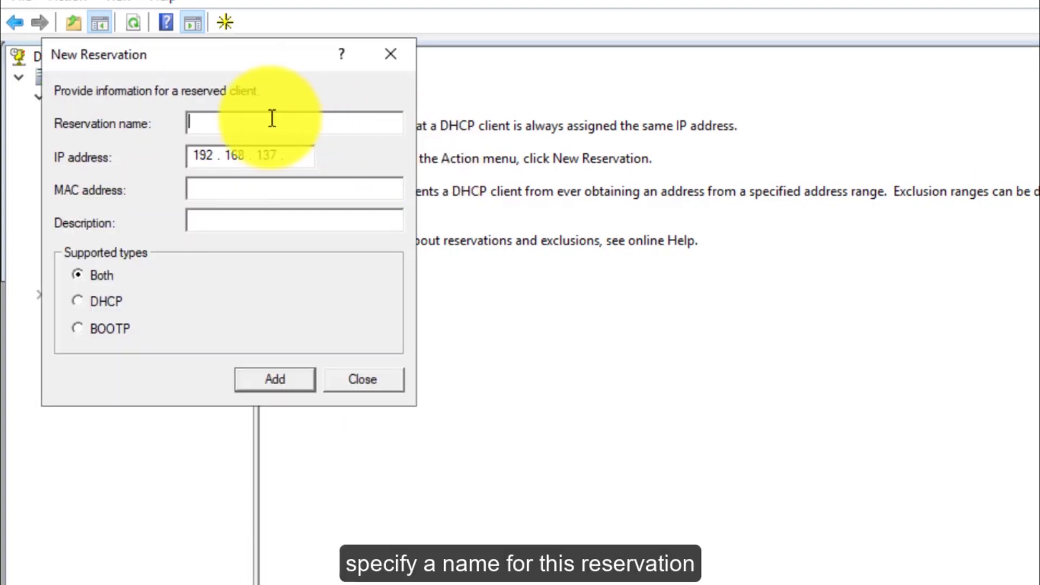
pyautogui.write('Ho')
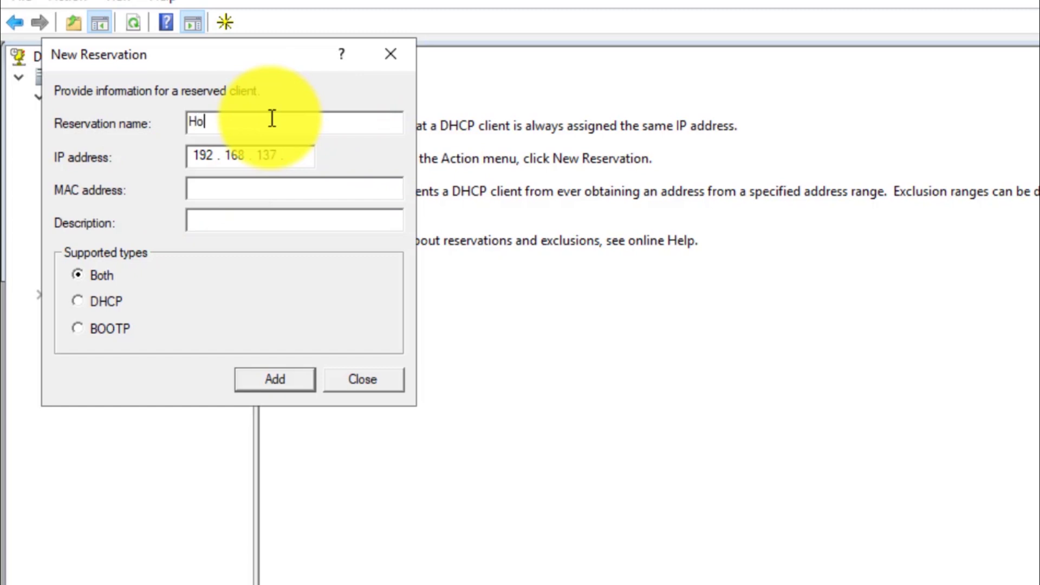
pyautogui.write('st Laptop IP')
pyautogui.click(306, 164)
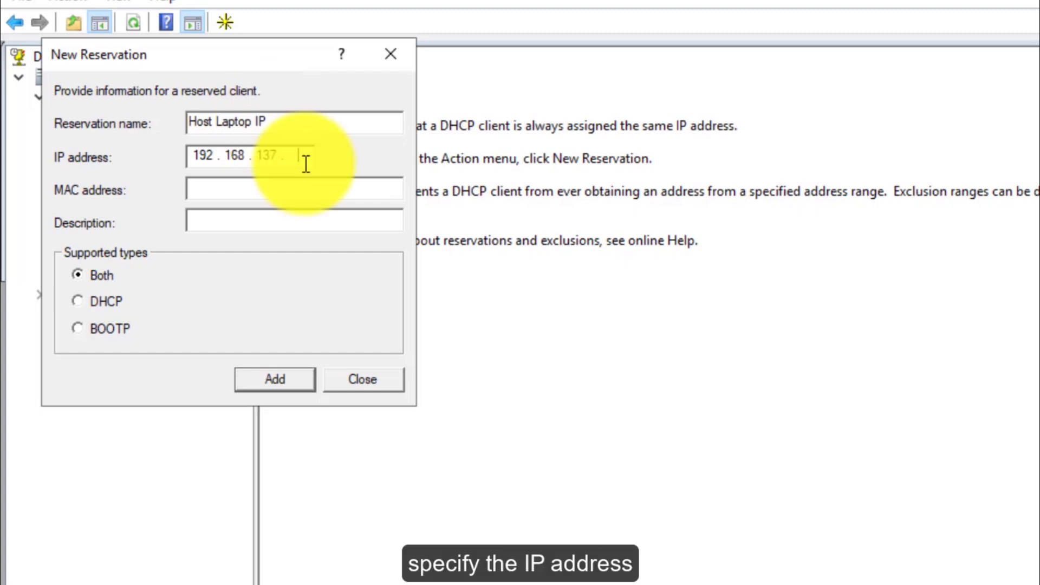
pyautogui.write('51')
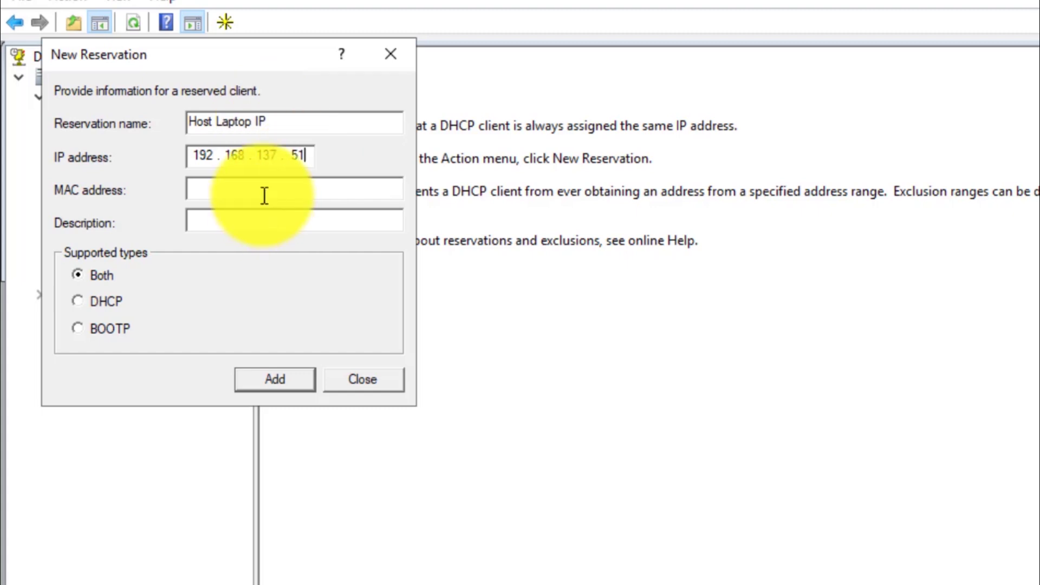
pyautogui.click(264, 196)
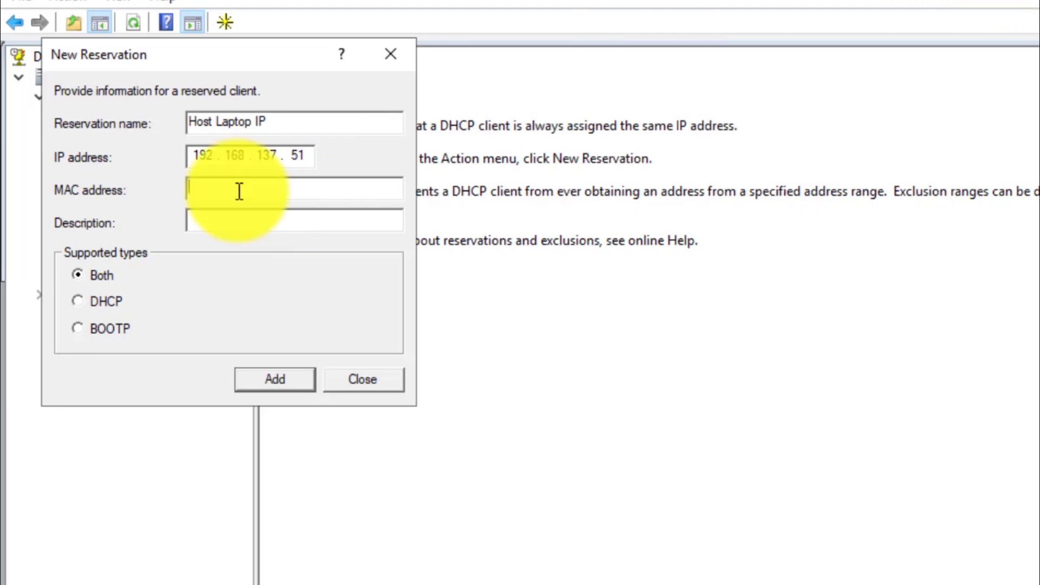
pyautogui.write('00-15-5D-AC-08-01')
pyautogui.press('Tab')
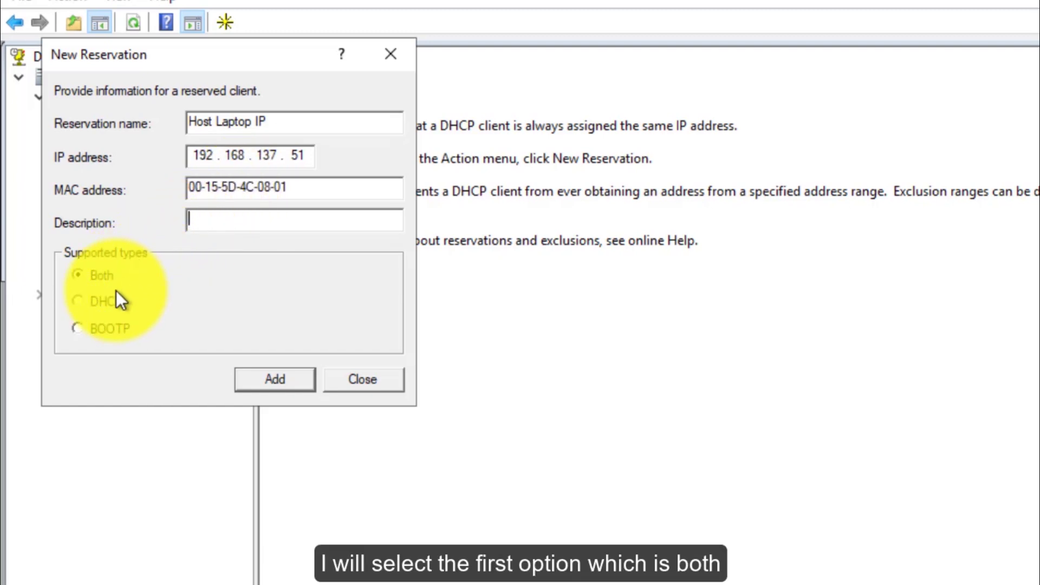
pyautogui.click(290, 375)
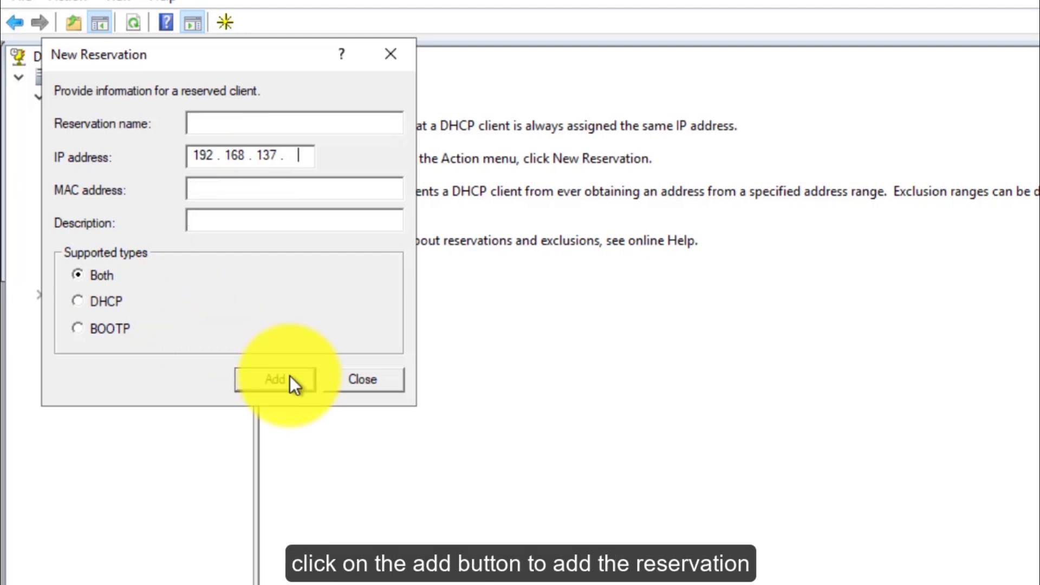
pyautogui.click(374, 387)
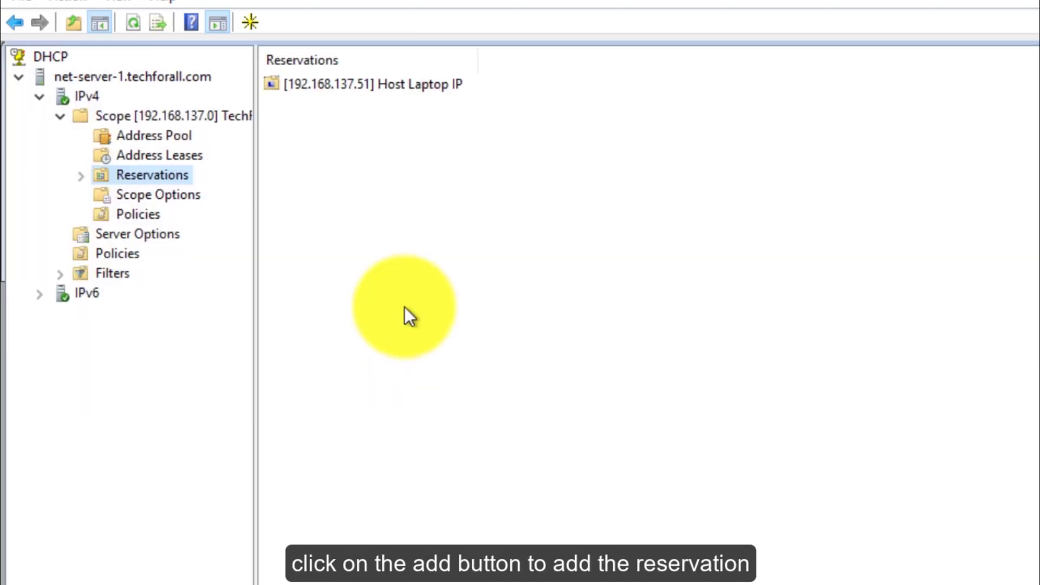
# Step: View the Host Laptop IP reservation's options, then find it listed inactive in Address Leases
pyautogui.doubleClick(379, 83)
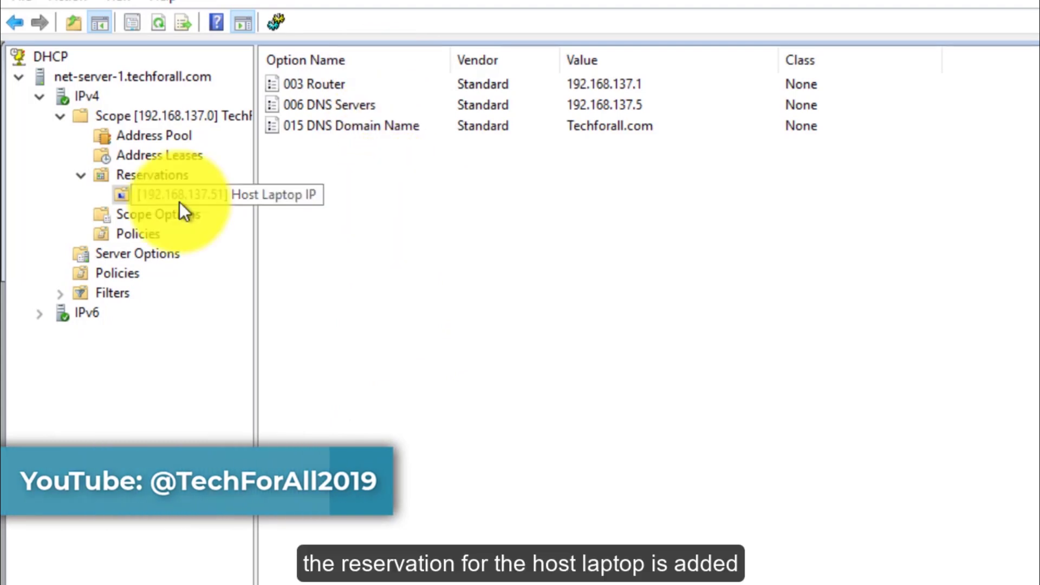
pyautogui.click(162, 158)
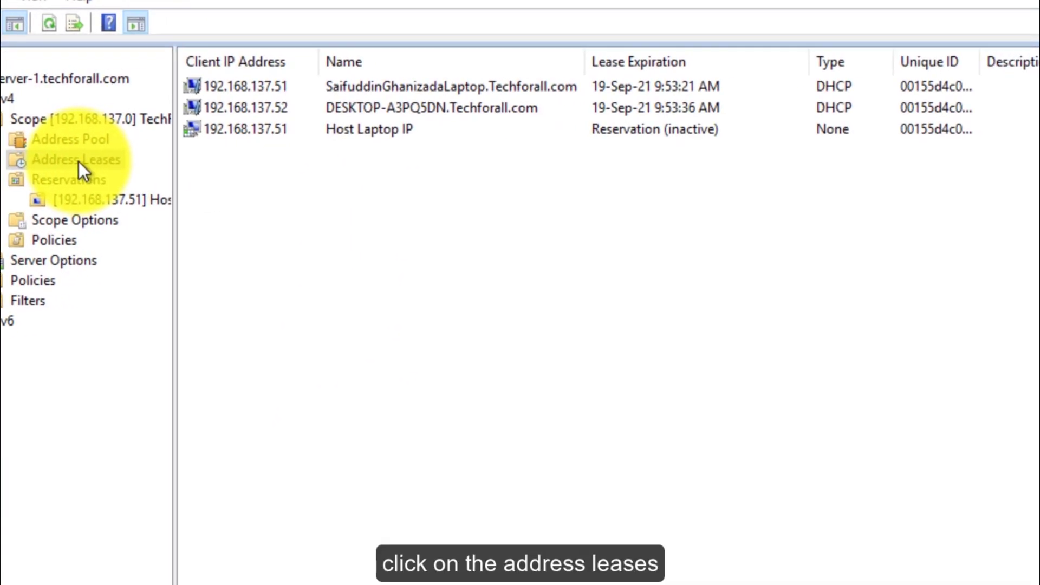
pyautogui.click(335, 125)
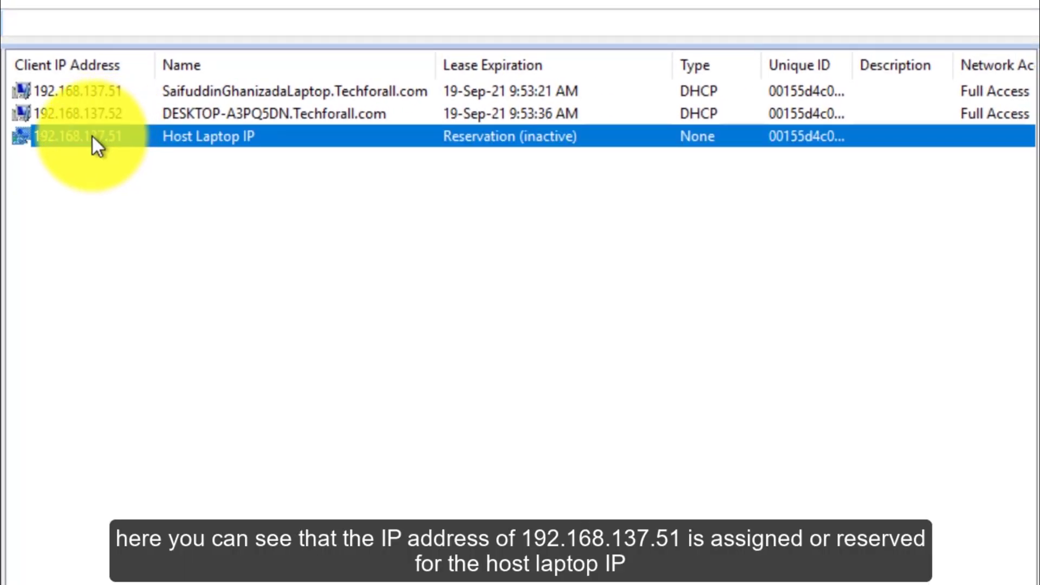